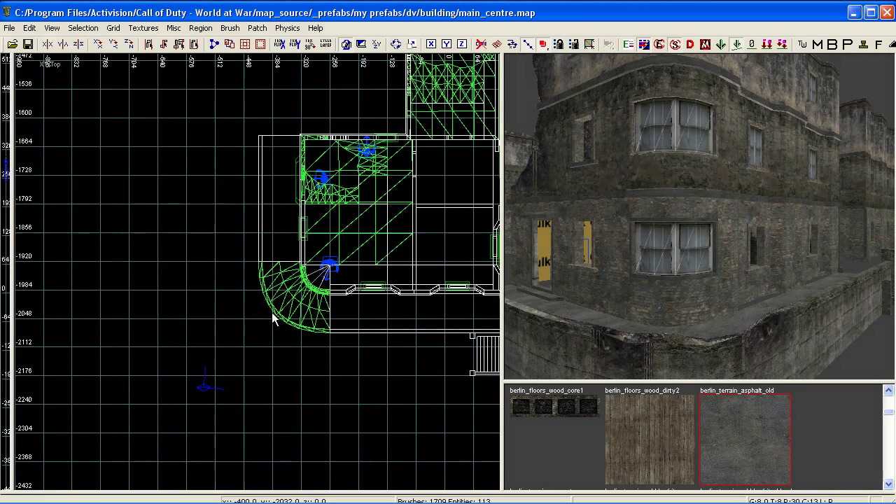
Examine how the curved patches form the rounded wall under the corner window and the outer boundary wall of the building.
{"action": "right_click_drag", "start_coordinate": [307, 306], "coordinate": [196, 373]}
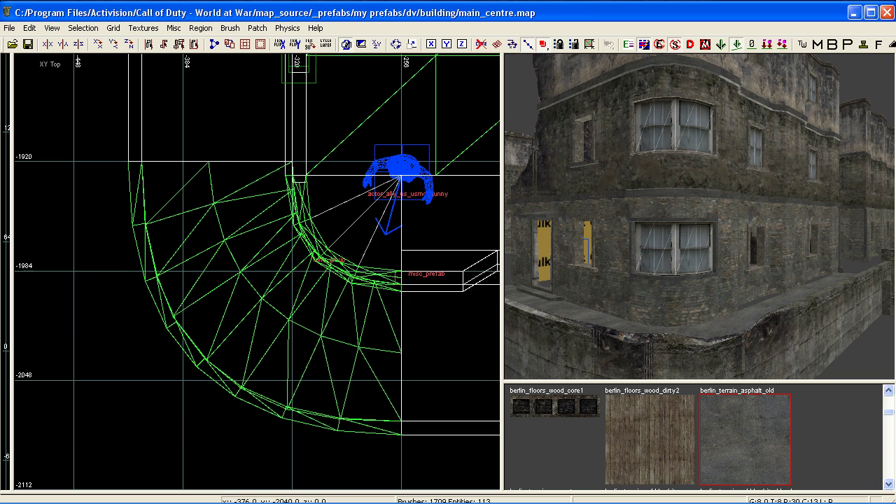
{"action": "scroll", "coordinate": [339, 283], "scroll_direction": "up", "scroll_amount": 2}
{"action": "left_click", "coordinate": [678, 301], "text": "shift"}
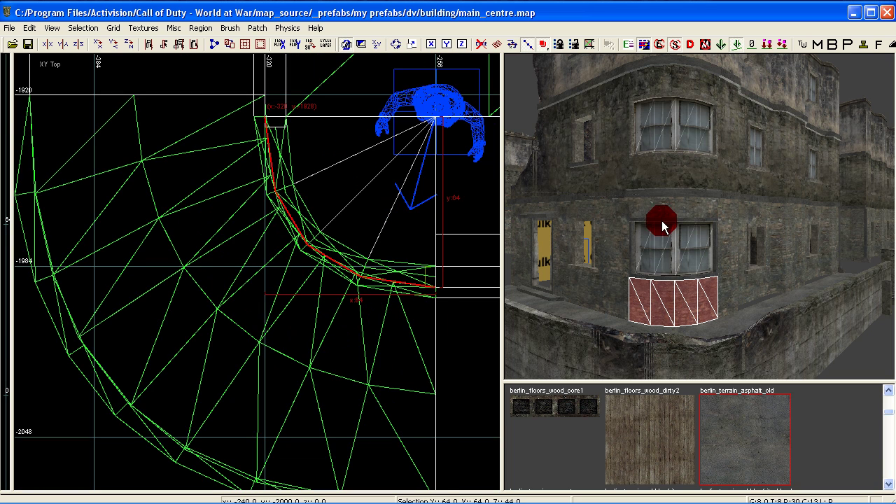
{"action": "left_click", "coordinate": [669, 264], "text": "shift"}
{"action": "right_click_drag", "start_coordinate": [669, 263], "coordinate": [665, 217]}
{"action": "mouse_move", "coordinate": [670, 315]}
{"action": "right_mouse_down"}
{"action": "mouse_move", "coordinate": [632, 354]}
{"action": "mouse_move", "coordinate": [669, 329]}
{"action": "mouse_move", "coordinate": [633, 308]}
{"action": "mouse_move", "coordinate": [616, 220]}
{"action": "mouse_move", "coordinate": [651, 280]}
{"action": "mouse_move", "coordinate": [711, 332]}
{"action": "mouse_move", "coordinate": [700, 302]}
{"action": "mouse_move", "coordinate": [640, 312]}
{"action": "mouse_move", "coordinate": [626, 291]}
{"action": "mouse_move", "coordinate": [648, 287]}
{"action": "mouse_move", "coordinate": [710, 337]}
{"action": "right_mouse_up"}
{"action": "key", "text": "Escape"}
{"action": "left_click", "coordinate": [712, 332], "text": "shift"}
{"action": "key", "text": "Escape"}
{"action": "left_click", "coordinate": [647, 275], "text": "shift"}
{"action": "mouse_move", "coordinate": [647, 275]}
{"action": "right_mouse_down"}
{"action": "mouse_move", "coordinate": [645, 248]}
{"action": "mouse_move", "coordinate": [609, 259]}
{"action": "mouse_move", "coordinate": [620, 308]}
{"action": "mouse_move", "coordinate": [664, 337]}
{"action": "right_mouse_up"}
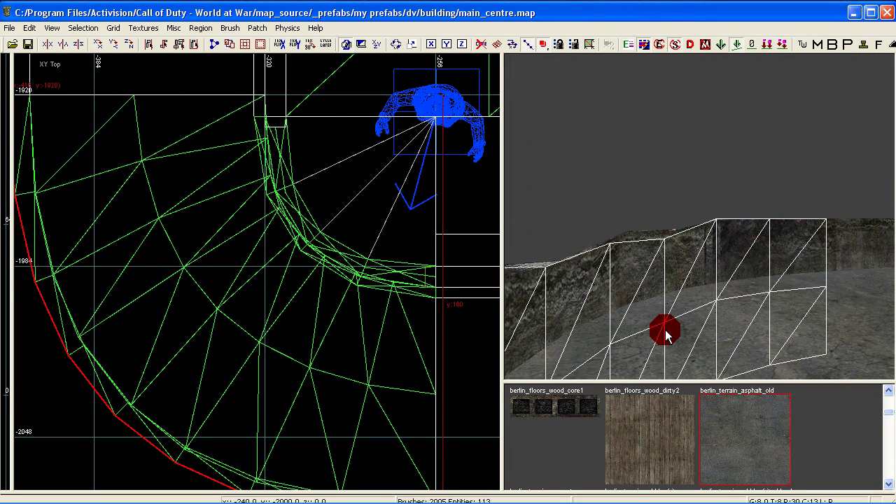
{"action": "key", "text": "Escape"}
{"action": "mouse_move", "coordinate": [664, 308]}
{"action": "right_mouse_down"}
{"action": "mouse_move", "coordinate": [690, 298]}
{"action": "mouse_move", "coordinate": [714, 308]}
{"action": "mouse_move", "coordinate": [714, 350]}
{"action": "mouse_move", "coordinate": [666, 320]}
{"action": "right_mouse_up"}
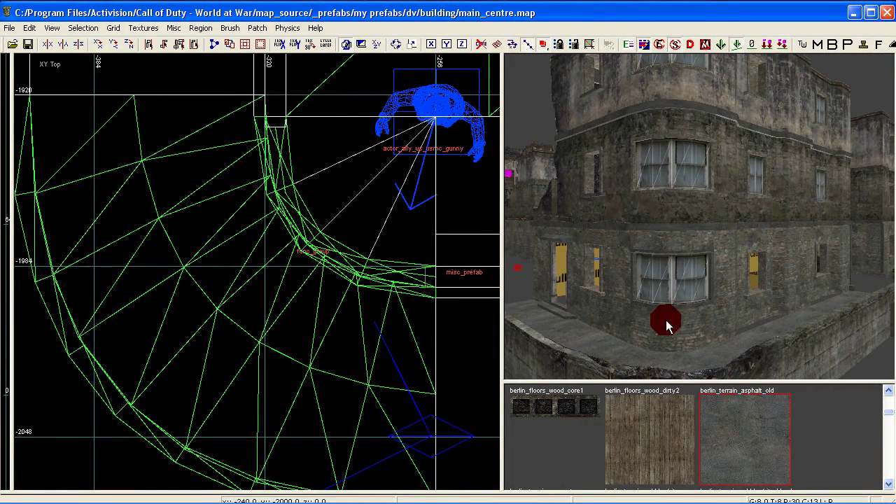
Leave the building prefab and delete it from the map, keeping the soldier model as a scale reference.
{"action": "right_click", "coordinate": [334, 164]}
{"action": "left_click", "coordinate": [413, 157]}
{"action": "left_click", "coordinate": [490, 168]}
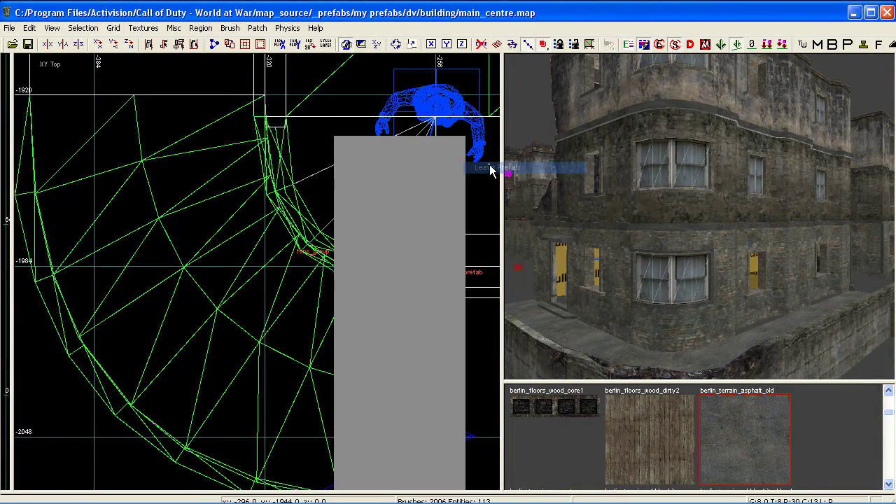
{"action": "left_click", "coordinate": [566, 111], "text": "shift"}
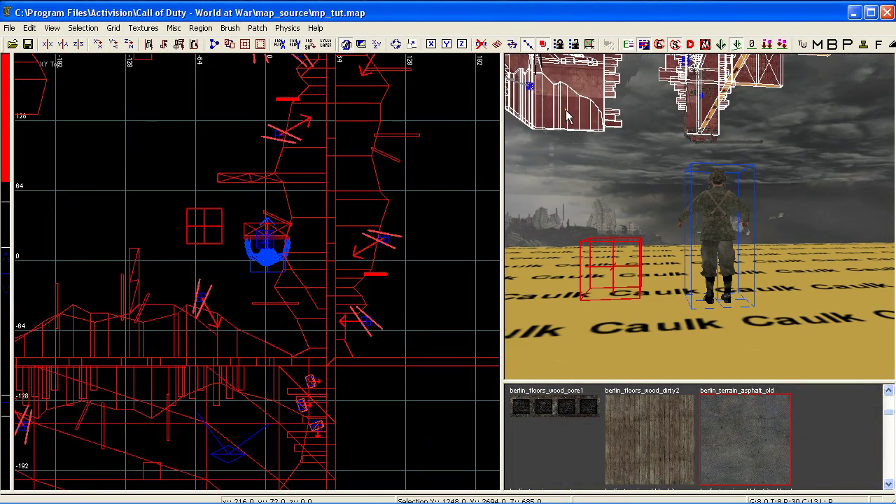
{"action": "key", "text": "BackSpace"}
{"action": "right_click_drag", "start_coordinate": [571, 117], "coordinate": [632, 244]}
{"action": "left_click", "coordinate": [664, 226], "text": "shift"}
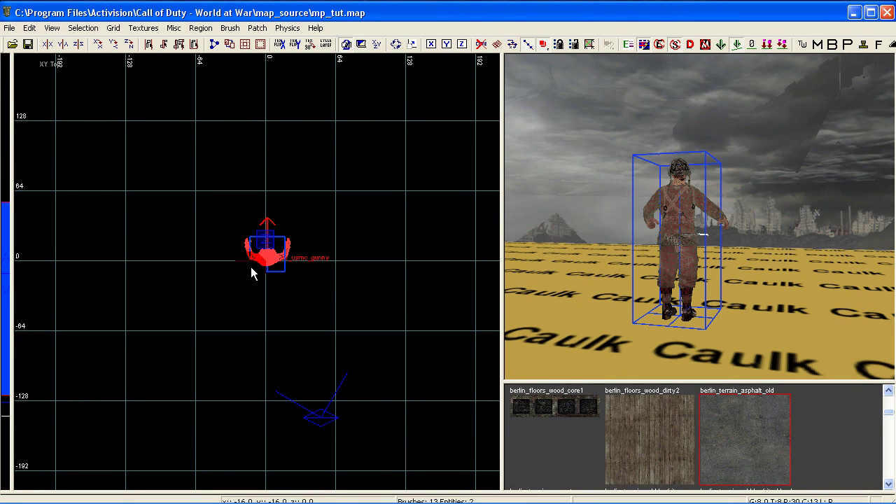
{"action": "key", "text": "Escape"}
List only the textures in use and pick caulk as the current texture.
{"action": "right_click_drag", "start_coordinate": [646, 455], "coordinate": [647, 455]}
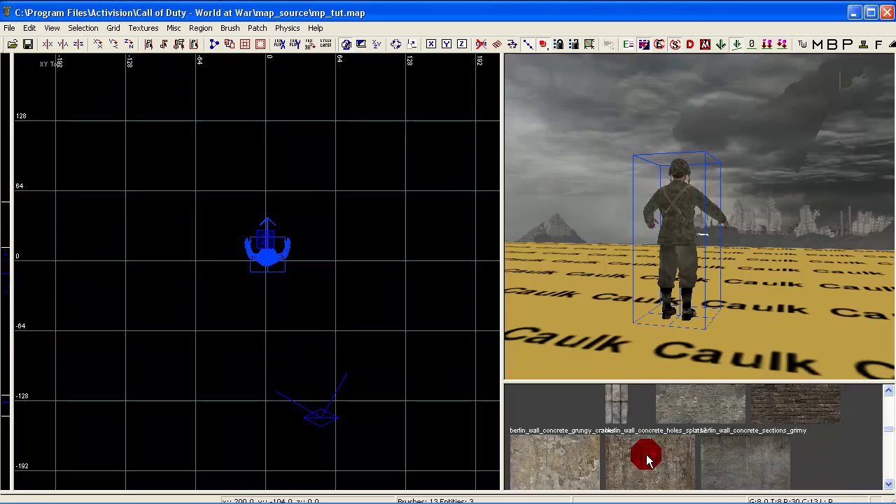
{"action": "key", "text": "u"}
{"action": "left_click", "coordinate": [676, 432]}
{"action": "mouse_move", "coordinate": [673, 303]}
{"action": "right_mouse_down"}
{"action": "mouse_move", "coordinate": [616, 302]}
{"action": "mouse_move", "coordinate": [700, 303]}
{"action": "mouse_move", "coordinate": [673, 303]}
{"action": "right_mouse_up"}
{"action": "mouse_move", "coordinate": [288, 284]}
{"action": "right_mouse_down"}
{"action": "mouse_move", "coordinate": [277, 274]}
{"action": "mouse_move", "coordinate": [287, 277]}
{"action": "right_mouse_up"}
{"action": "scroll", "coordinate": [287, 276], "scroll_direction": "up", "scroll_amount": 2}
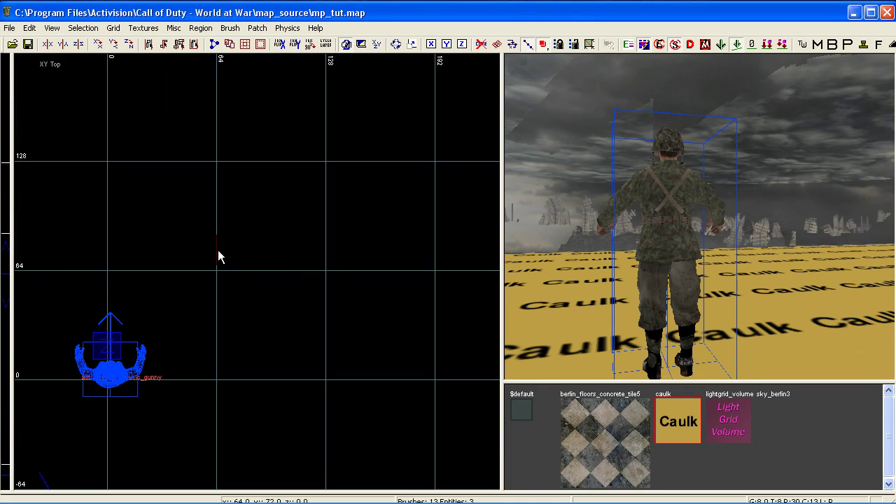
Draw a caulk wall brush 128 units long and 8 thick starting at x 64, y 72 in the top view.
{"action": "left_click_drag", "start_coordinate": [217, 256], "coordinate": [334, 268]}
{"action": "left_click", "coordinate": [115, 29]}
{"action": "left_click", "coordinate": [132, 104]}
{"action": "right_click_drag", "start_coordinate": [348, 273], "coordinate": [257, 261]}
{"action": "left_click_drag", "start_coordinate": [235, 266], "coordinate": [328, 269]}
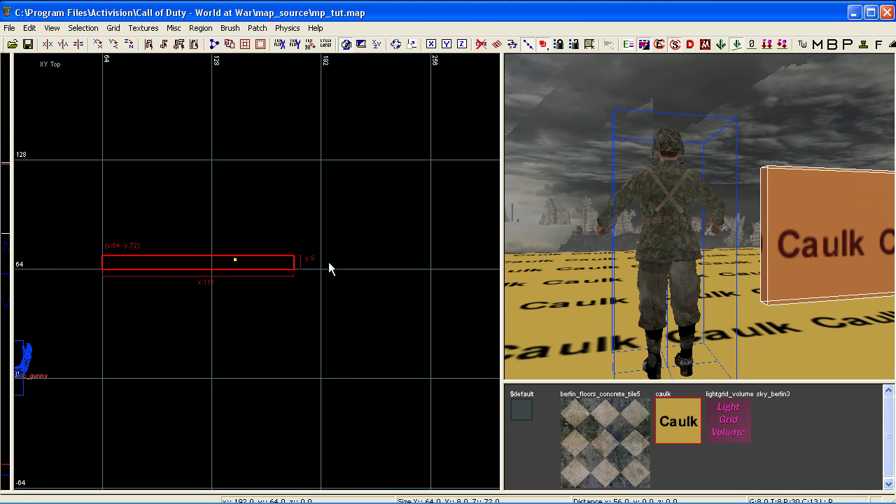
Raise the height of the long caulk wall to 128 units in the front view.
{"action": "right_click_drag", "start_coordinate": [314, 263], "coordinate": [547, 266]}
{"action": "key", "text": "ctrl+Tab"}
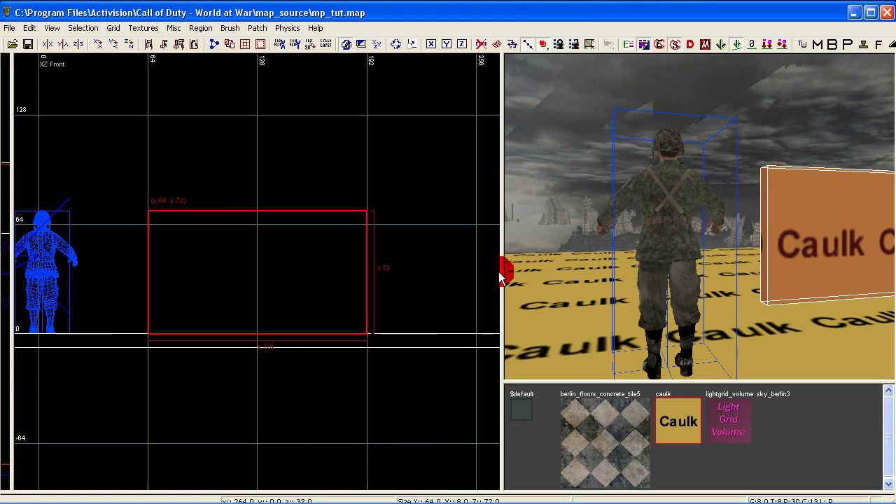
{"action": "right_click_drag", "start_coordinate": [320, 181], "coordinate": [353, 253]}
{"action": "left_click_drag", "start_coordinate": [275, 229], "coordinate": [277, 136]}
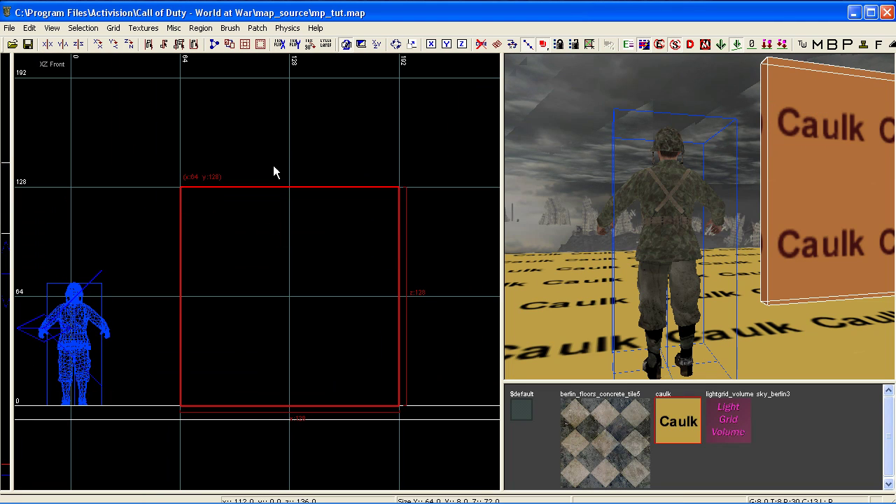
Draw a second caulk wall perpendicular to the first in the top view, 8 by 64 units, spanning y 128 to 192 at x 0.
{"action": "key", "text": "ctrl+Tab"}
{"action": "key", "text": "ctrl+Tab"}
{"action": "right_click_drag", "start_coordinate": [295, 238], "coordinate": [456, 236]}
{"action": "right_click_drag", "start_coordinate": [309, 236], "coordinate": [345, 311]}
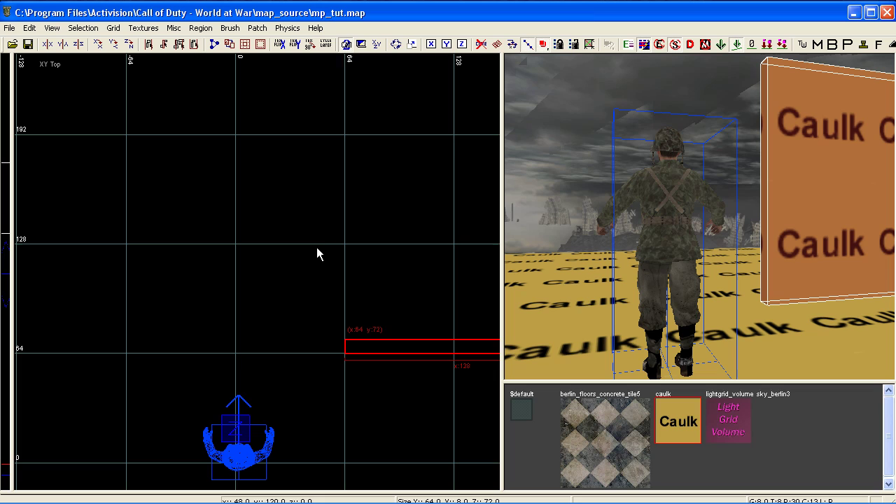
{"action": "right_click_drag", "start_coordinate": [309, 237], "coordinate": [320, 259]}
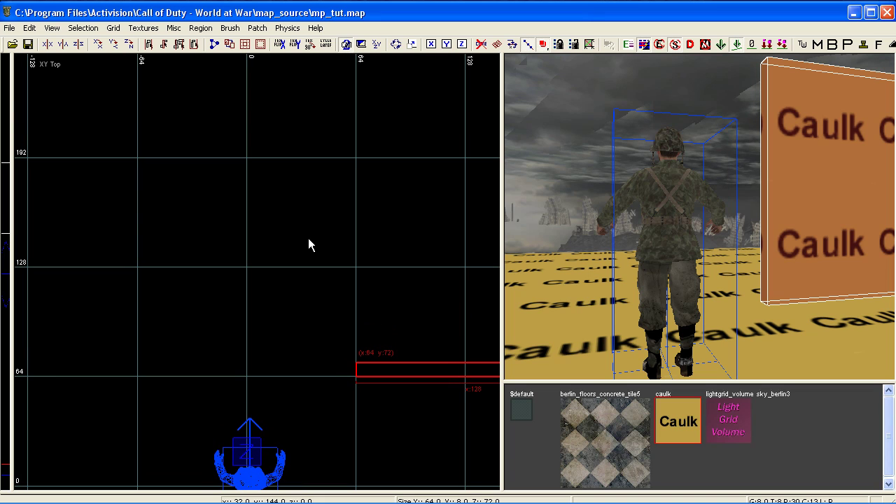
{"action": "key", "text": "Escape"}
{"action": "left_click", "coordinate": [404, 370], "text": "shift"}
{"action": "key", "text": "Escape"}
{"action": "left_click_drag", "start_coordinate": [248, 160], "coordinate": [269, 262]}
{"action": "right_click_drag", "start_coordinate": [284, 329], "coordinate": [290, 299]}
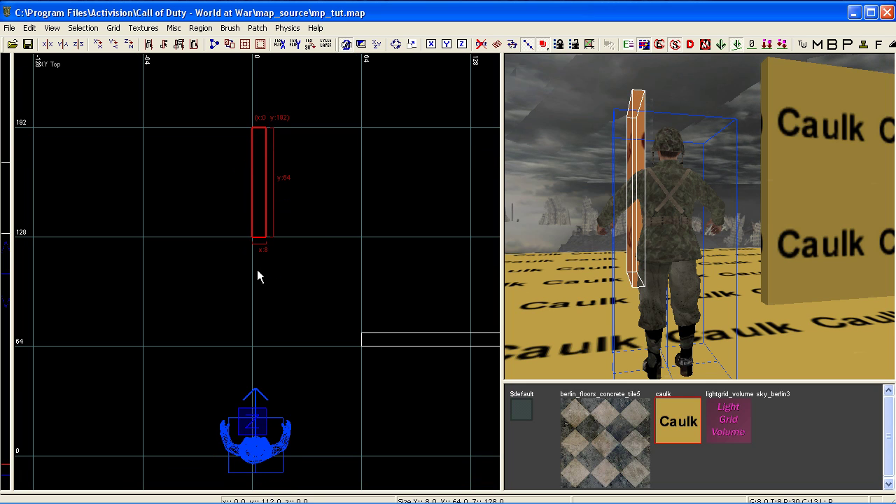
{"action": "key", "text": "Escape"}
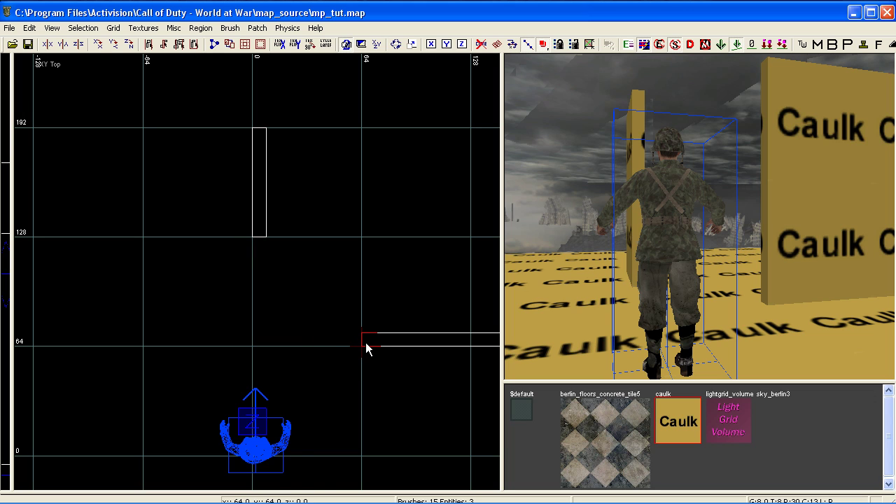
Move the short wall 64 units along Y so that it spans y 192 to 256.
{"action": "right_click_drag", "start_coordinate": [363, 344], "coordinate": [389, 389]}
{"action": "left_click", "coordinate": [292, 240], "text": "shift"}
{"action": "left_click_drag", "start_coordinate": [289, 277], "coordinate": [291, 165]}
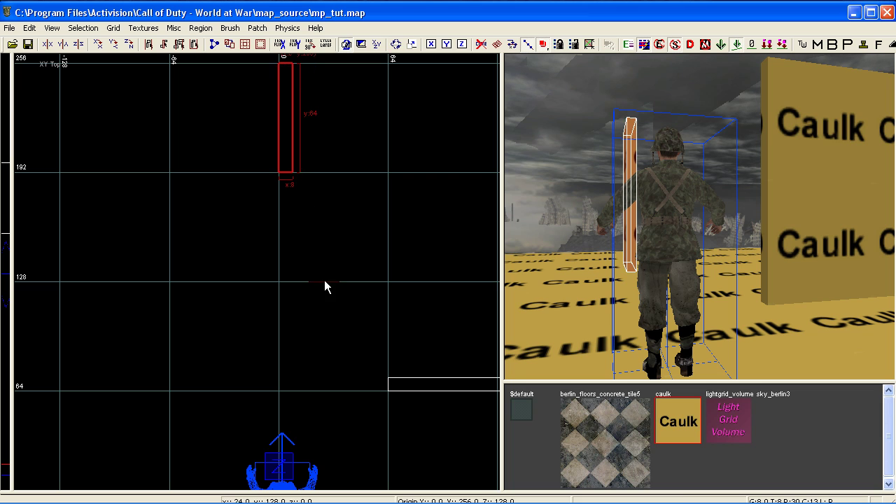
{"action": "right_click_drag", "start_coordinate": [324, 280], "coordinate": [312, 269]}
{"action": "key", "text": "Escape"}
Move the long wall 64 units along X so that it starts at x 128.
{"action": "right_click", "coordinate": [358, 347]}
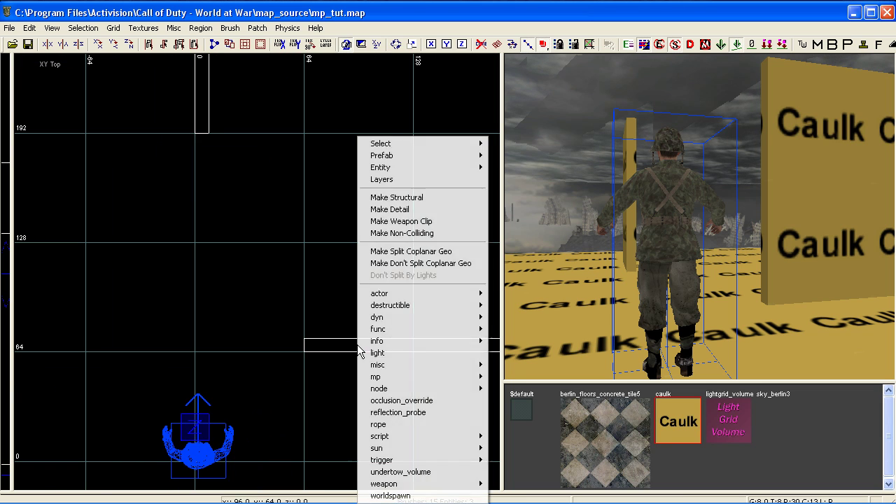
{"action": "left_click", "coordinate": [314, 343], "text": "shift"}
{"action": "right_click_drag", "start_coordinate": [314, 342], "coordinate": [303, 342]}
{"action": "left_click_drag", "start_coordinate": [273, 334], "coordinate": [386, 336]}
{"action": "mouse_move", "coordinate": [290, 300]}
{"action": "right_mouse_down"}
{"action": "mouse_move", "coordinate": [333, 362]}
{"action": "mouse_move", "coordinate": [275, 270]}
{"action": "right_mouse_up"}
{"action": "scroll", "coordinate": [289, 298], "scroll_direction": "down", "scroll_amount": 1}
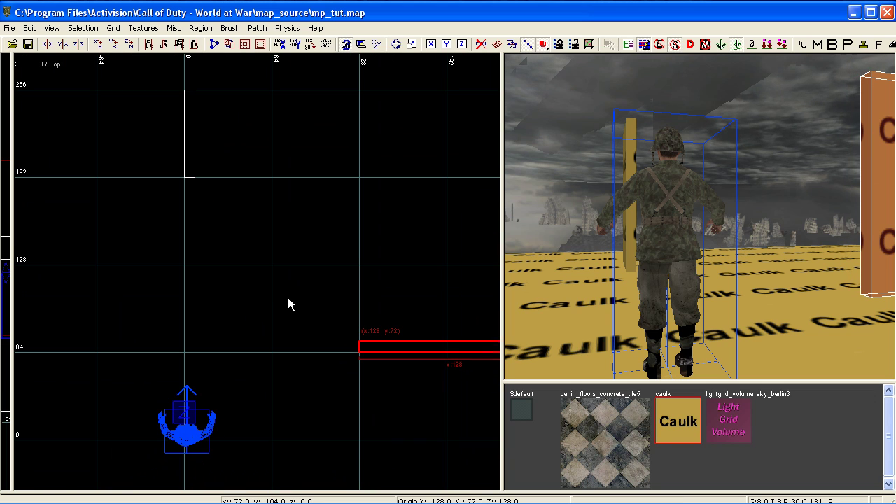
{"action": "key", "text": "Escape"}
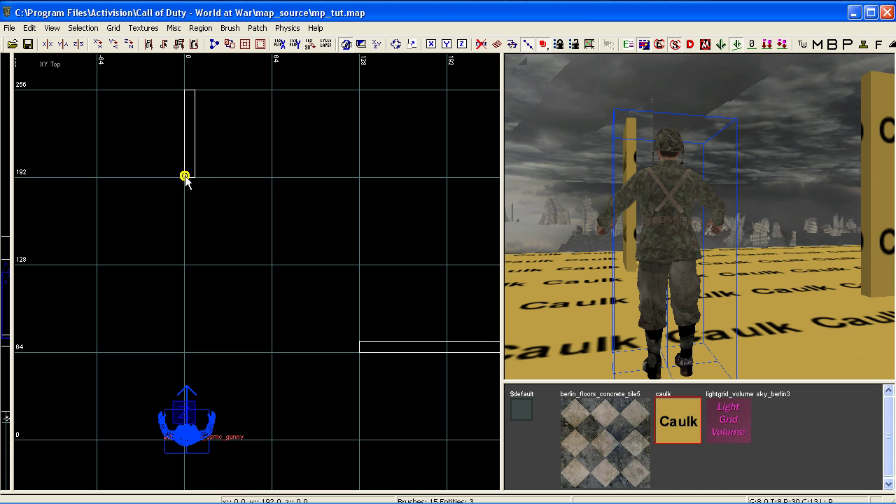
Draw a 128 by 128 unit block filling the corner between both walls and convert it into a quarter-curve patch primitive.
{"action": "mouse_move", "coordinate": [192, 187]}
{"action": "left_mouse_down"}
{"action": "mouse_move", "coordinate": [310, 315]}
{"action": "mouse_move", "coordinate": [364, 354]}
{"action": "left_mouse_up"}
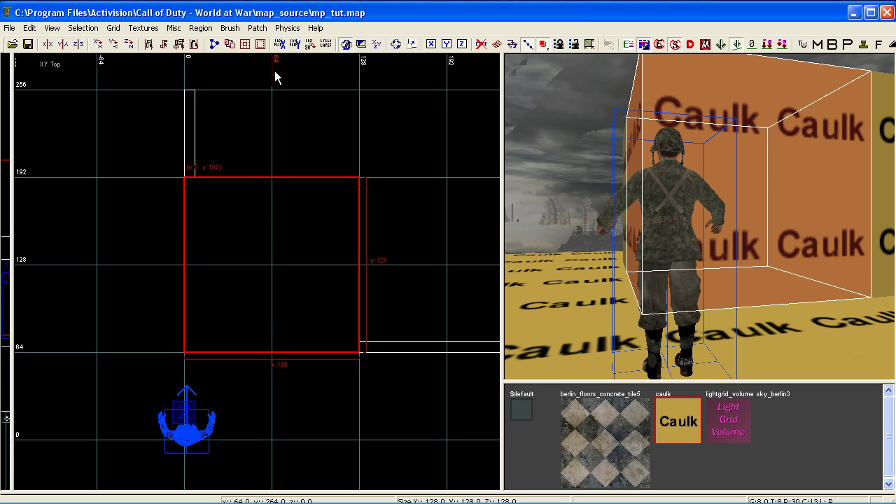
{"action": "left_click", "coordinate": [255, 28]}
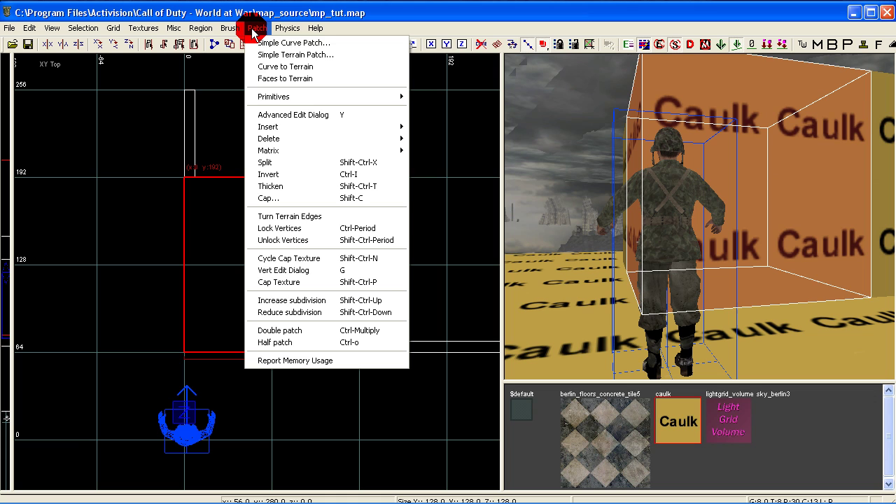
{"action": "left_click", "coordinate": [358, 97]}
{"action": "left_click", "coordinate": [427, 97]}
{"action": "mouse_move", "coordinate": [686, 253]}
{"action": "right_mouse_down"}
{"action": "mouse_move", "coordinate": [714, 231]}
{"action": "mouse_move", "coordinate": [686, 273]}
{"action": "mouse_move", "coordinate": [714, 245]}
{"action": "mouse_move", "coordinate": [687, 249]}
{"action": "right_mouse_up"}
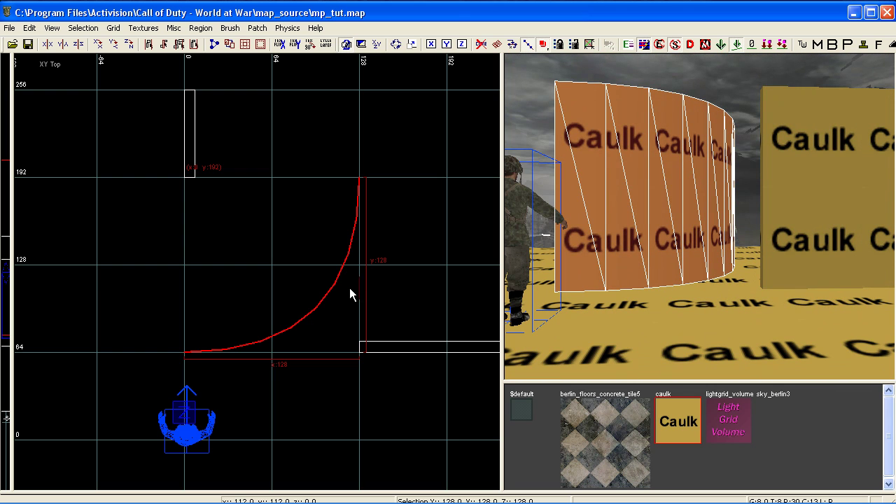
Rotate the curved patch -90 degrees about Z so that its ends meet the outer edges of both walls.
{"action": "key", "text": "Escape"}
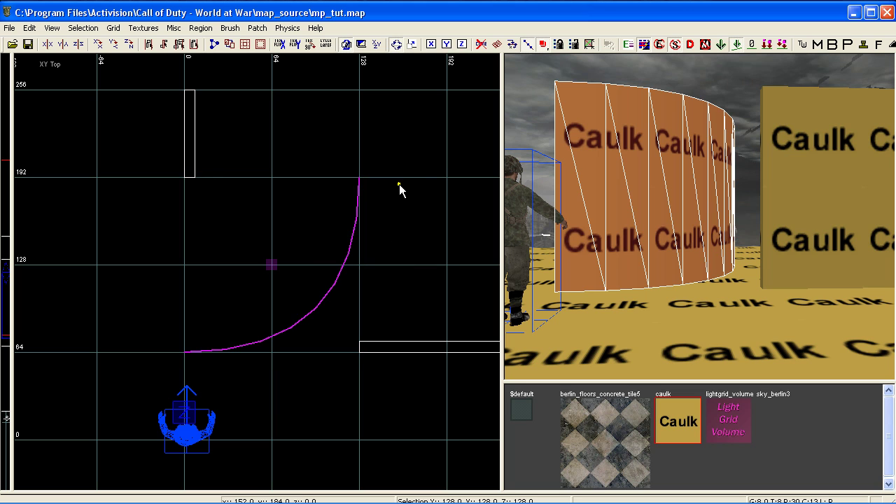
{"action": "left_click_drag", "start_coordinate": [399, 186], "coordinate": [399, 199]}
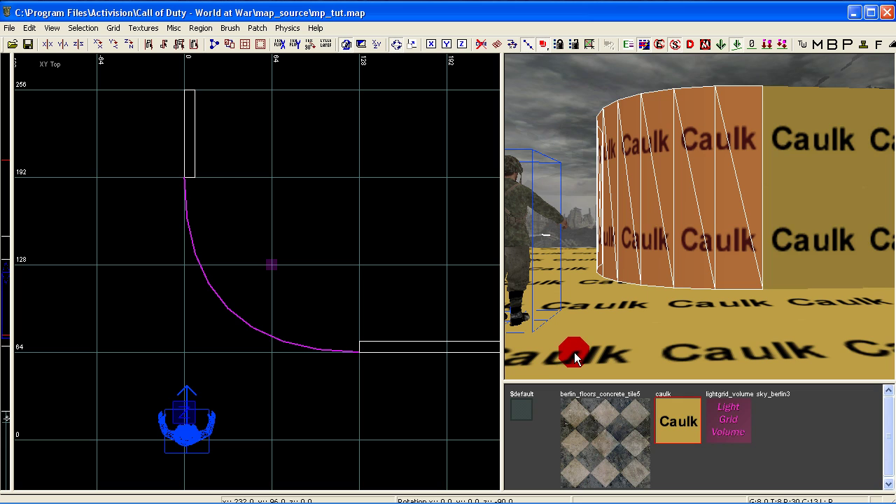
{"action": "key", "text": "Escape"}
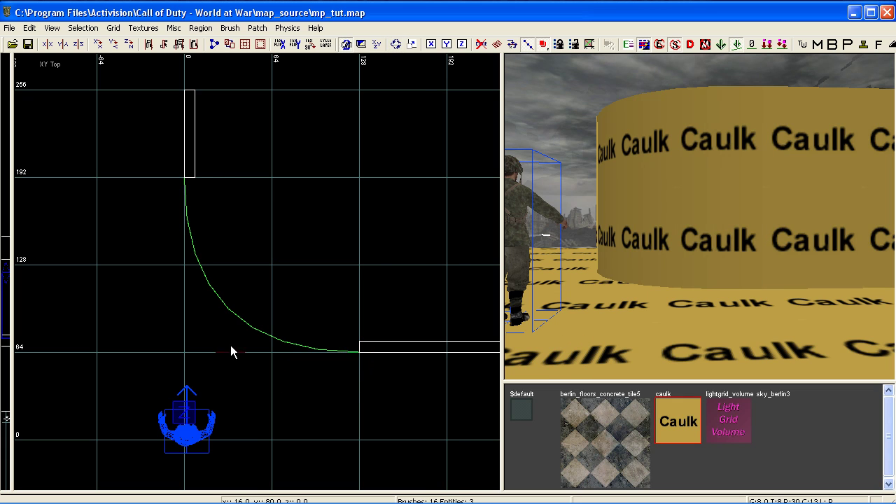
Examine the curved patch from outside and inside the corner to compare its visible and see-through sides.
{"action": "right_click_drag", "start_coordinate": [642, 288], "coordinate": [643, 289]}
{"action": "left_click", "coordinate": [547, 244], "text": "shift"}
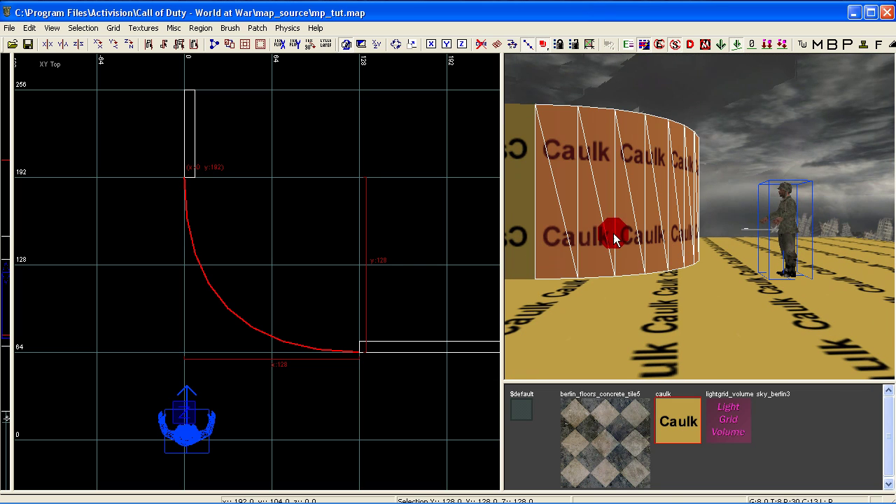
{"action": "right_click_drag", "start_coordinate": [614, 234], "coordinate": [614, 233]}
{"action": "left_click", "coordinate": [553, 205], "text": "shift"}
{"action": "right_click", "coordinate": [593, 257]}
{"action": "key", "text": "Escape"}
{"action": "mouse_move", "coordinate": [659, 280]}
{"action": "right_mouse_down"}
{"action": "mouse_move", "coordinate": [697, 299]}
{"action": "mouse_move", "coordinate": [708, 295]}
{"action": "right_mouse_up"}
{"action": "left_click", "coordinate": [695, 261], "text": "shift"}
{"action": "left_click", "coordinate": [670, 255], "text": "shift"}
{"action": "right_click", "coordinate": [693, 294]}
{"action": "key", "text": "Escape"}
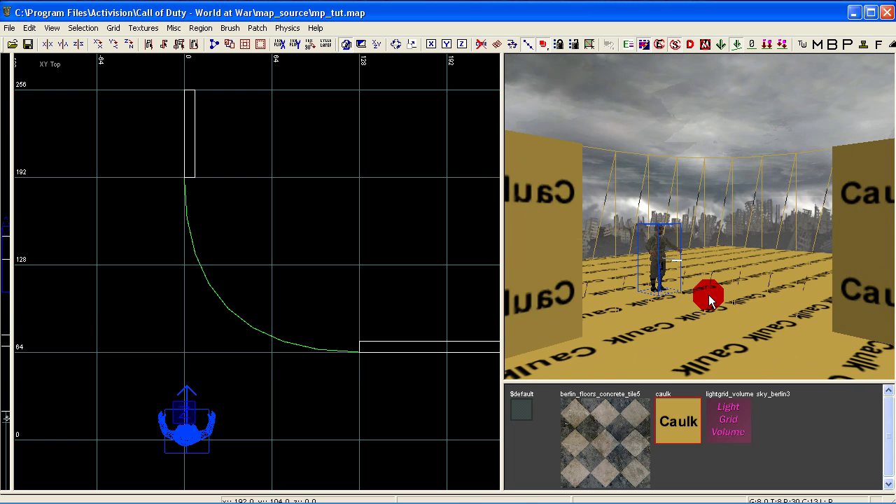
Thicken the curved patch by 8 without seams.
{"action": "left_click", "coordinate": [714, 238], "text": "shift"}
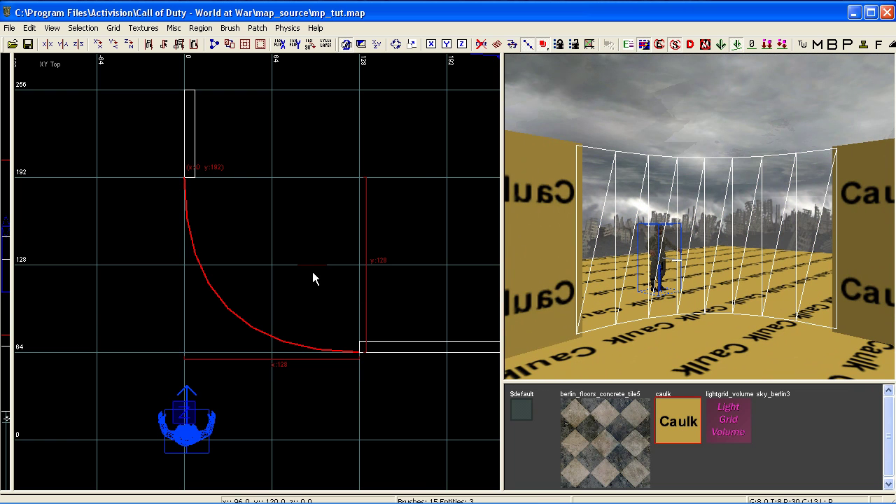
{"action": "key", "text": "ctrl+t"}
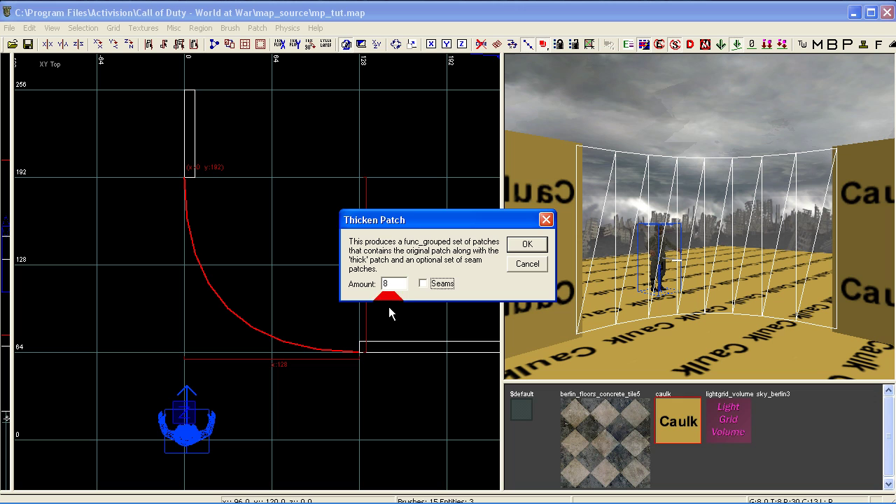
{"action": "left_click", "coordinate": [523, 247]}
{"action": "key", "text": "Escape"}
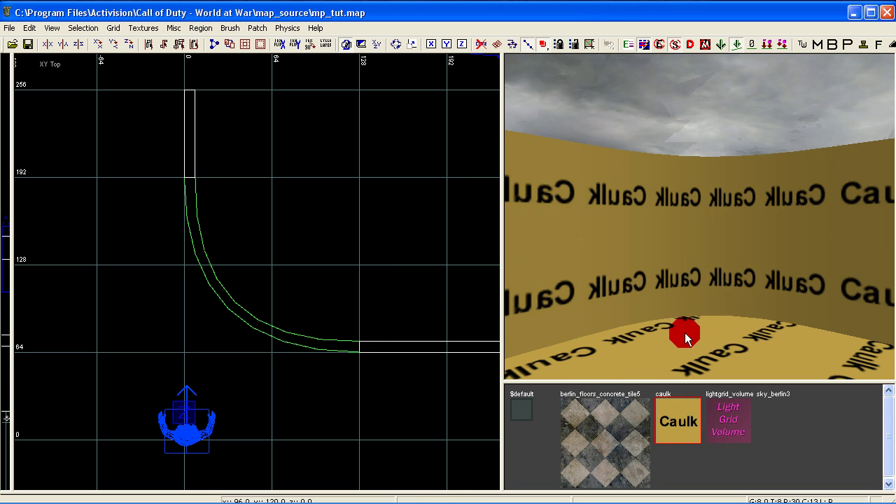
Select the outer curved patch and filter the texture list to exterior wall usage.
{"action": "mouse_move", "coordinate": [684, 319]}
{"action": "right_mouse_down"}
{"action": "mouse_move", "coordinate": [684, 350]}
{"action": "mouse_move", "coordinate": [684, 308]}
{"action": "mouse_move", "coordinate": [714, 319]}
{"action": "mouse_move", "coordinate": [693, 336]}
{"action": "mouse_move", "coordinate": [669, 333]}
{"action": "mouse_move", "coordinate": [693, 319]}
{"action": "mouse_move", "coordinate": [687, 311]}
{"action": "right_mouse_up"}
{"action": "left_click", "coordinate": [619, 223], "text": "ctrl+shift"}
{"action": "left_click", "coordinate": [782, 219], "text": "ctrl+shift"}
{"action": "left_click", "coordinate": [532, 209], "text": "ctrl+shift"}
{"action": "left_click", "coordinate": [139, 29]}
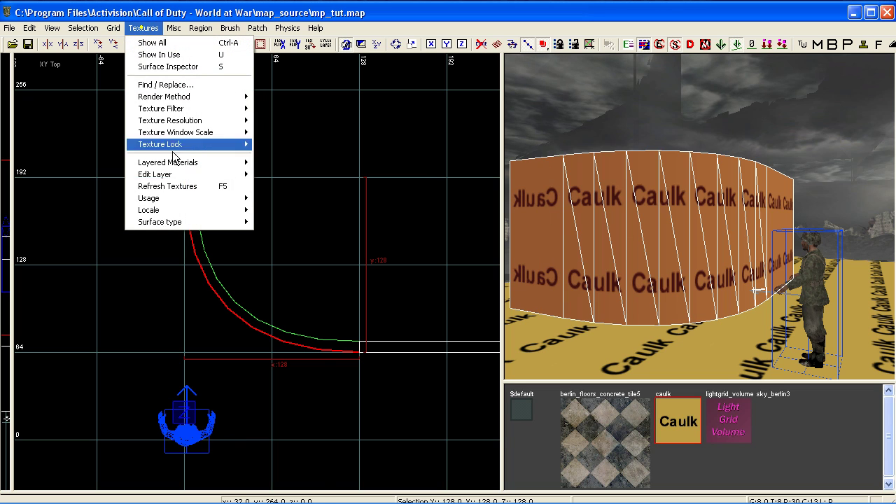
{"action": "mouse_move", "coordinate": [208, 205]}
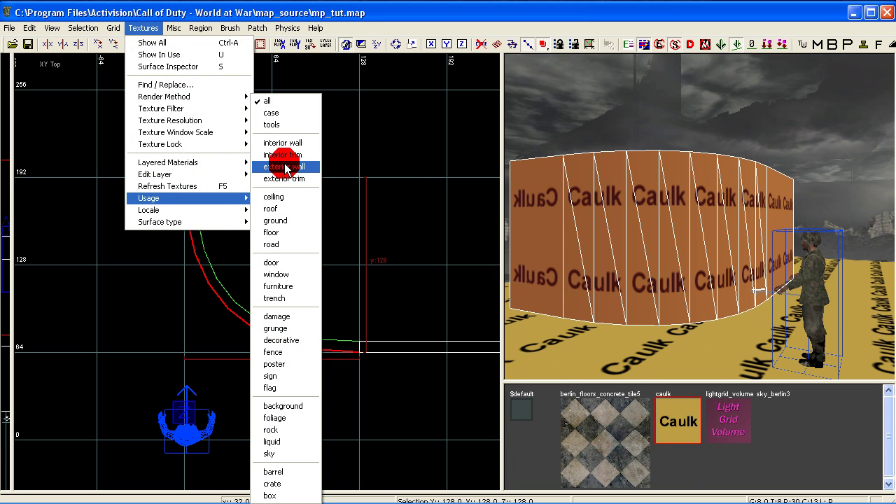
{"action": "left_click", "coordinate": [285, 163]}
Apply the berlin_wall_brick_clean_plain3 texture to the outer curved patch with Natural patch texturing.
{"action": "right_click_drag", "start_coordinate": [675, 434], "coordinate": [675, 435]}
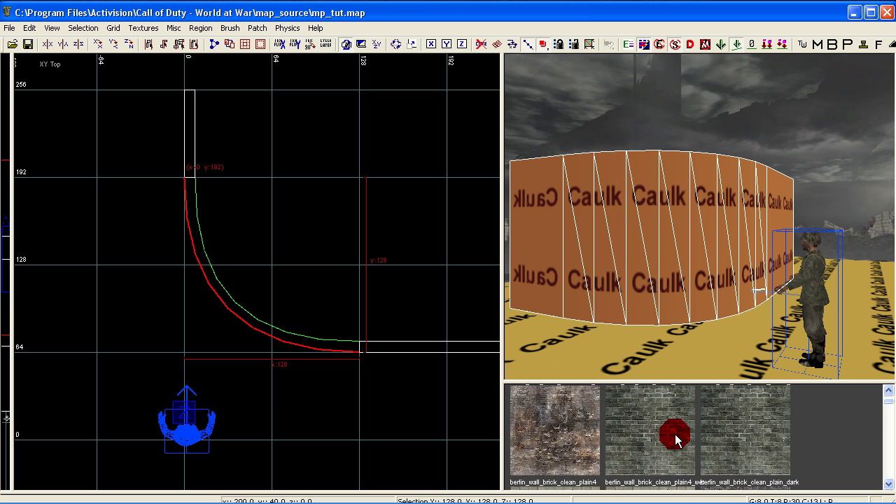
{"action": "left_click", "coordinate": [676, 435]}
{"action": "key", "text": "s"}
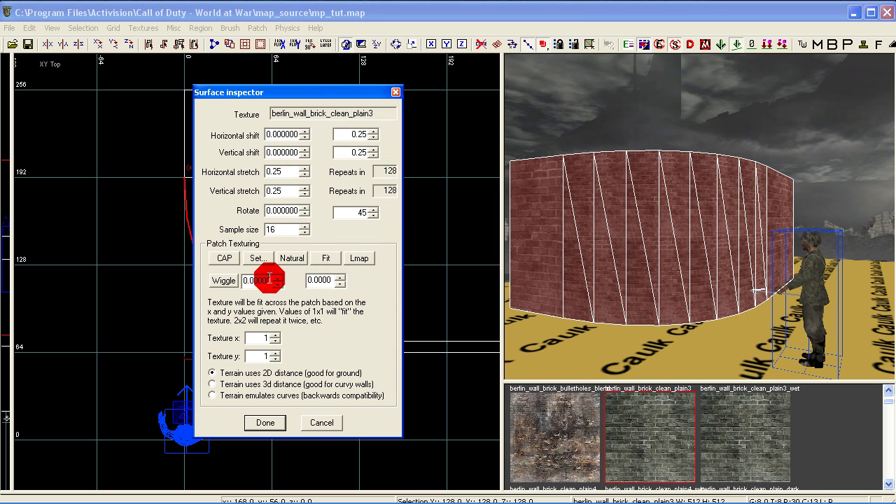
{"action": "left_click", "coordinate": [293, 259]}
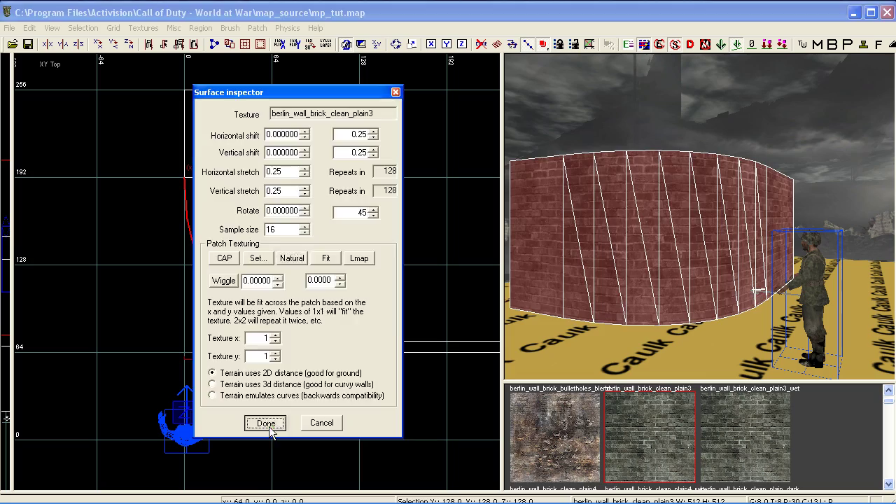
{"action": "left_click", "coordinate": [268, 426]}
{"action": "key", "text": "Escape"}
Give the straight walls beside the curved patch the same brick texture.
{"action": "right_click_drag", "start_coordinate": [549, 328], "coordinate": [651, 292]}
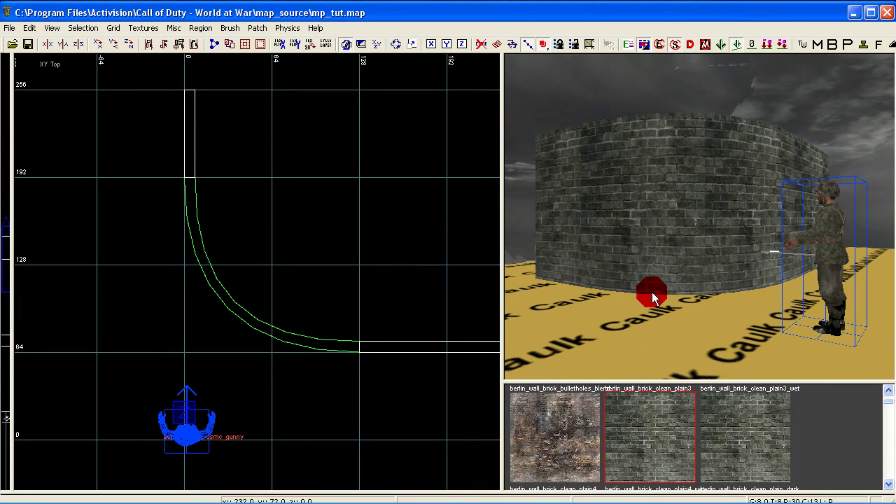
{"action": "left_click", "coordinate": [592, 209], "text": "shift"}
{"action": "left_click", "coordinate": [555, 193], "text": "shift"}
{"action": "right_click_drag", "start_coordinate": [628, 270], "coordinate": [628, 270]}
{"action": "key", "text": "Escape"}
{"action": "right_click_drag", "start_coordinate": [344, 302], "coordinate": [353, 272]}
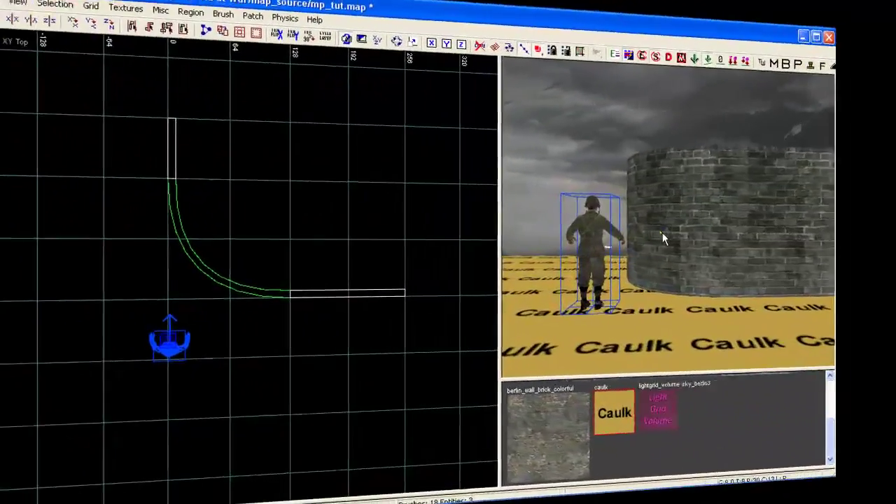
Draw a caulk floor block of 128 by 128 units in front of the X-direction straight wall and flatten it to 8 units high.
{"action": "right_click_drag", "start_coordinate": [680, 232], "coordinate": [729, 301]}
{"action": "left_click", "coordinate": [729, 300], "text": "shift"}
{"action": "scroll", "coordinate": [329, 336], "scroll_direction": "up", "scroll_amount": 2}
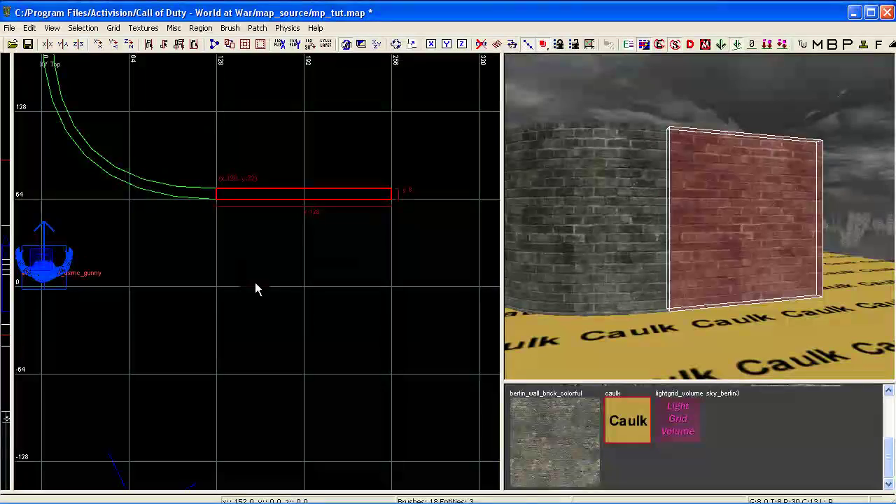
{"action": "key", "text": "Escape"}
{"action": "left_click_drag", "start_coordinate": [217, 199], "coordinate": [392, 374]}
{"action": "right_click_drag", "start_coordinate": [527, 321], "coordinate": [745, 165]}
{"action": "left_click_drag", "start_coordinate": [723, 119], "coordinate": [723, 225]}
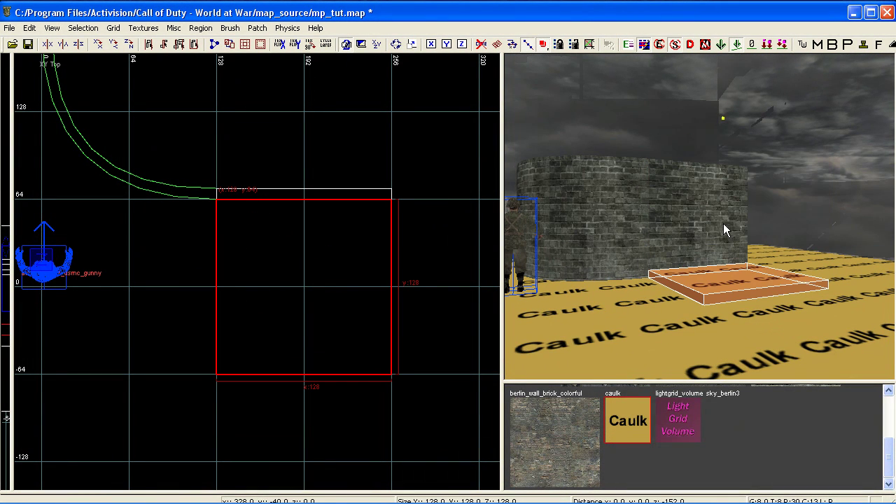
{"action": "key", "text": "ctrl+Tab"}
{"action": "key", "text": "ctrl+Tab"}
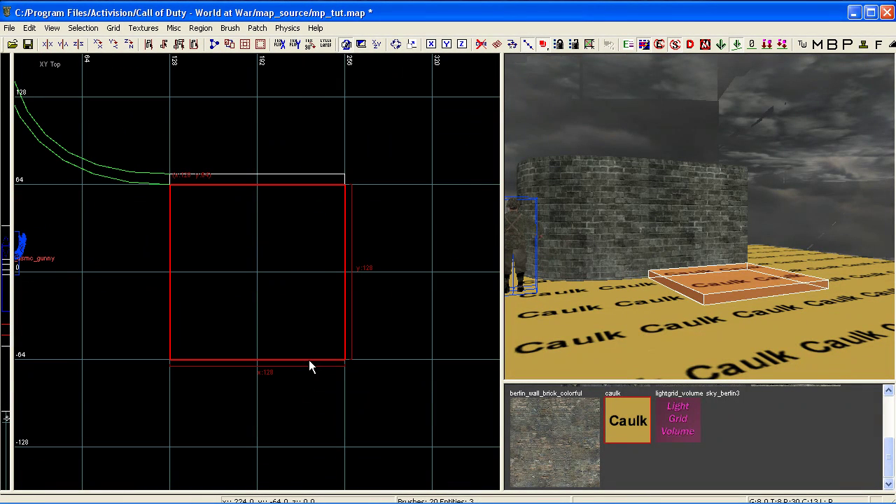
{"action": "mouse_move", "coordinate": [595, 321]}
{"action": "right_mouse_down"}
{"action": "mouse_move", "coordinate": [630, 259]}
{"action": "mouse_move", "coordinate": [719, 249]}
{"action": "right_mouse_up"}
{"action": "left_click", "coordinate": [720, 250], "text": "shift"}
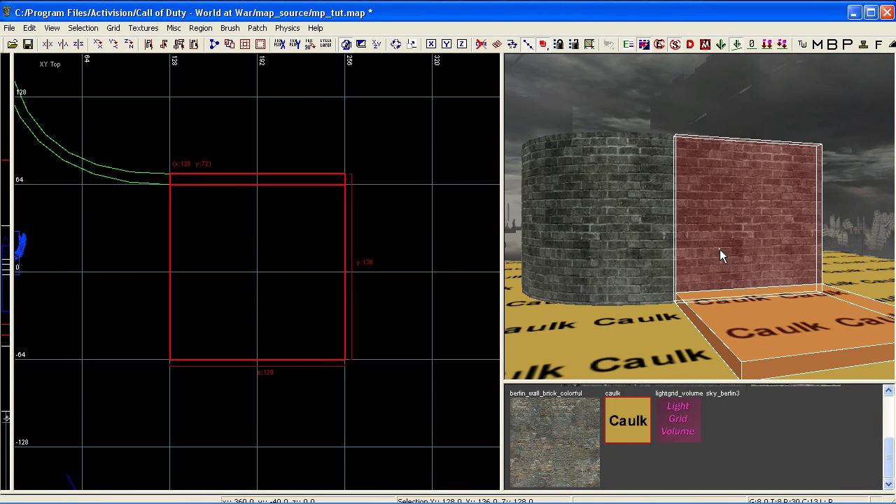
{"action": "mouse_move", "coordinate": [236, 264]}
{"action": "right_mouse_down"}
{"action": "mouse_move", "coordinate": [389, 445]}
{"action": "mouse_move", "coordinate": [468, 429]}
{"action": "right_mouse_up"}
{"action": "key", "text": "Escape"}
Draw a second caulk floor block, 128 by 64 by 8 units, against the outer side of the other straight wall.
{"action": "left_click_drag", "start_coordinate": [54, 86], "coordinate": [234, 172]}
{"action": "right_click_drag", "start_coordinate": [242, 254], "coordinate": [208, 164]}
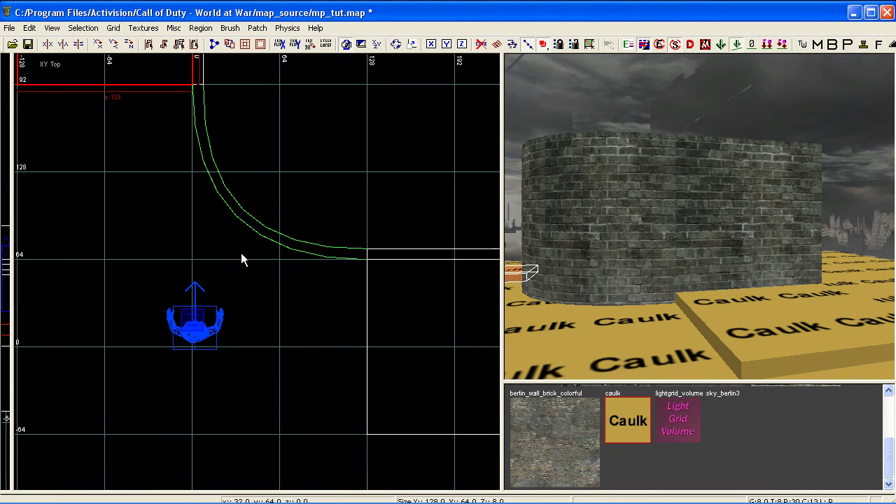
{"action": "scroll", "coordinate": [247, 254], "scroll_direction": "down", "scroll_amount": 3}
{"action": "right_click_drag", "start_coordinate": [254, 288], "coordinate": [275, 259]}
{"action": "key", "text": "Escape"}
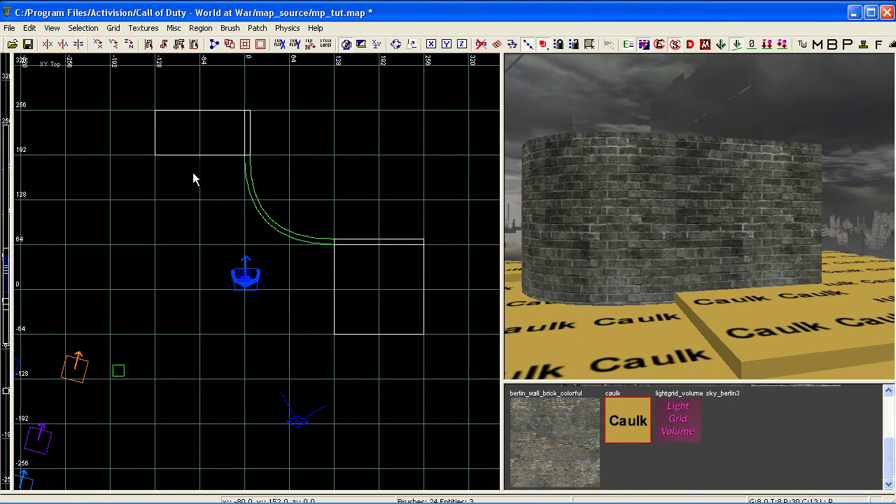
Draw a 128 by 128 brush beside the first floor block and convert it to a simple curve patch with 3 by 3 density.
{"action": "scroll", "coordinate": [246, 208], "scroll_direction": "down", "scroll_amount": 1}
{"action": "scroll", "coordinate": [280, 281], "scroll_direction": "up", "scroll_amount": 3}
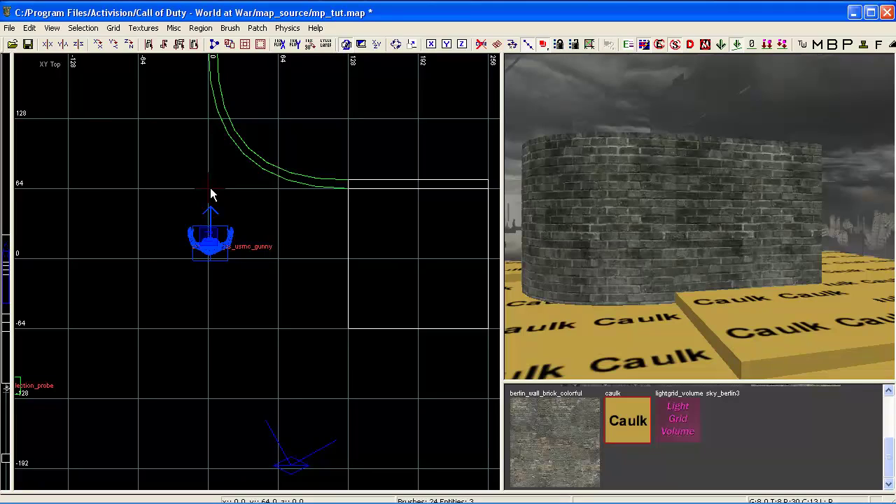
{"action": "mouse_move", "coordinate": [208, 187]}
{"action": "left_mouse_down"}
{"action": "mouse_move", "coordinate": [352, 323]}
{"action": "mouse_move", "coordinate": [331, 340]}
{"action": "left_mouse_up"}
{"action": "left_click", "coordinate": [752, 331], "text": "shift"}
{"action": "left_click", "coordinate": [753, 331], "text": "shift"}
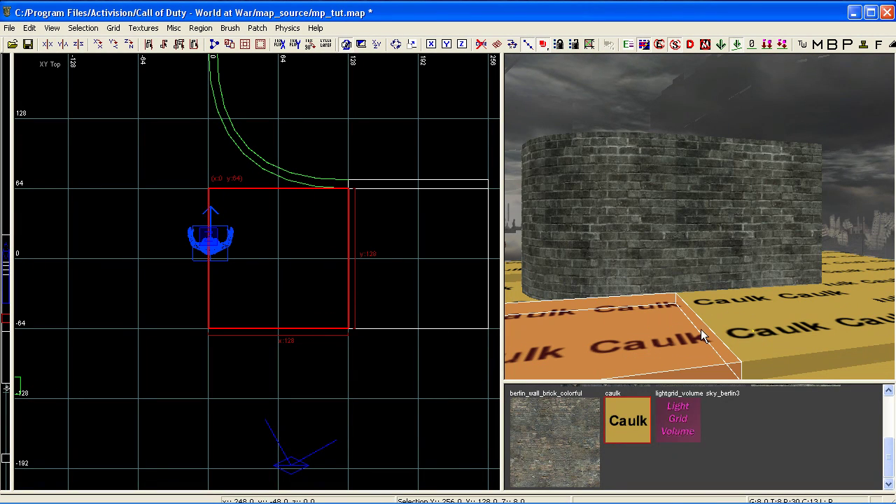
{"action": "right_click_drag", "start_coordinate": [264, 189], "coordinate": [338, 297]}
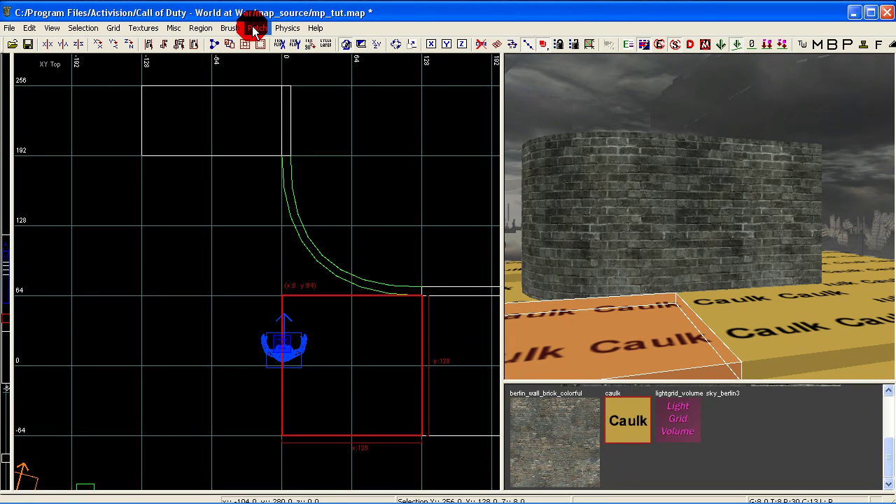
{"action": "left_click", "coordinate": [256, 28]}
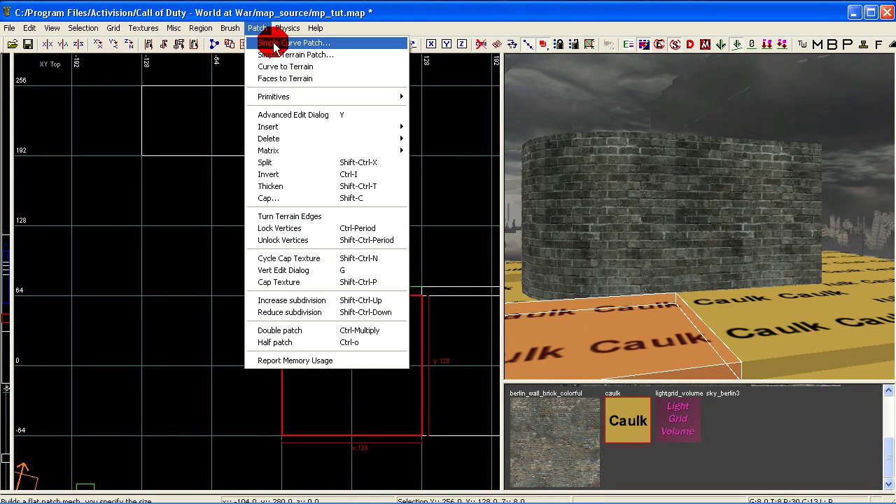
{"action": "left_click", "coordinate": [273, 42]}
{"action": "left_click", "coordinate": [493, 254]}
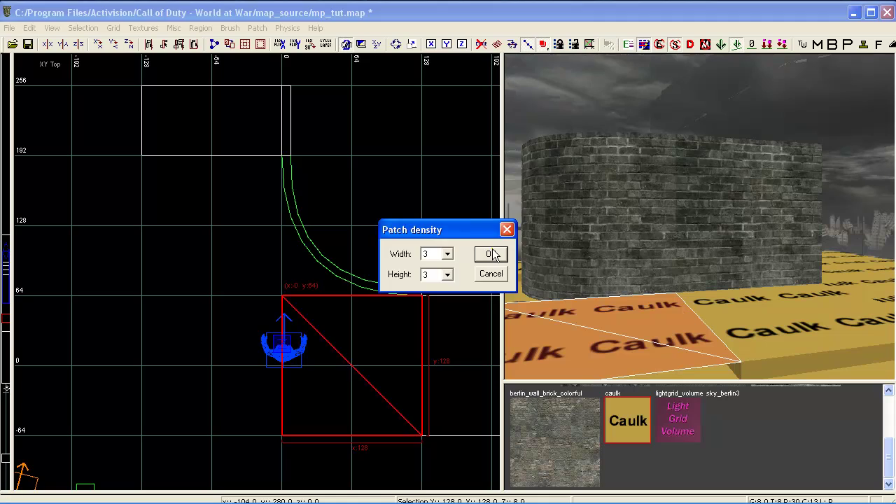
Move the patch's control points at X 0 onto the second floor block's edge at Y 192, spanning X -128 to 0.
{"action": "right_click_drag", "start_coordinate": [283, 331], "coordinate": [285, 347]}
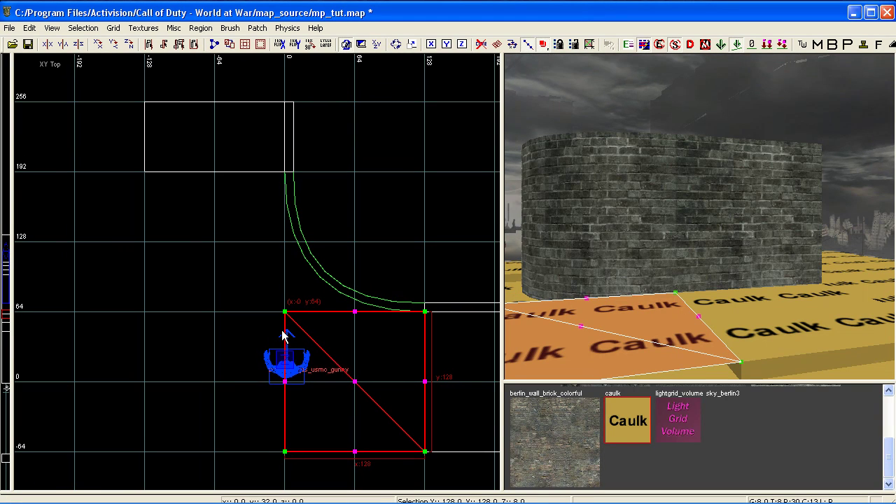
{"action": "left_click_drag", "start_coordinate": [291, 312], "coordinate": [294, 177]}
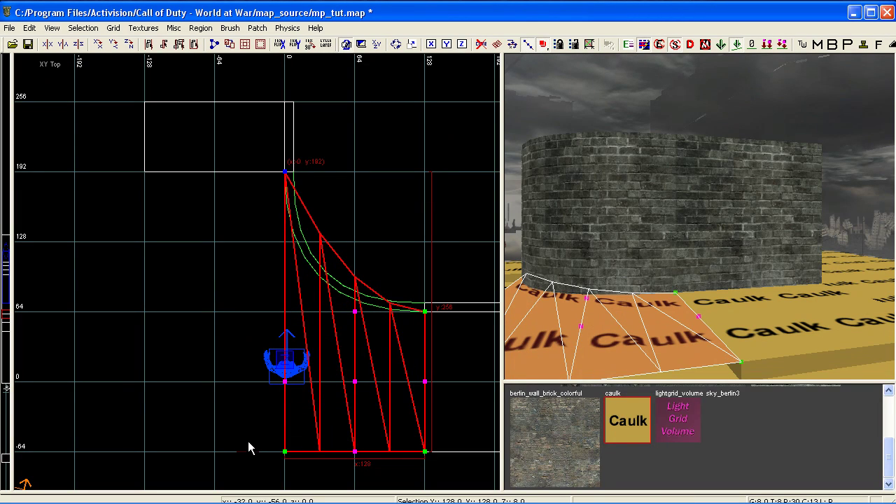
{"action": "left_click_drag", "start_coordinate": [292, 462], "coordinate": [152, 448]}
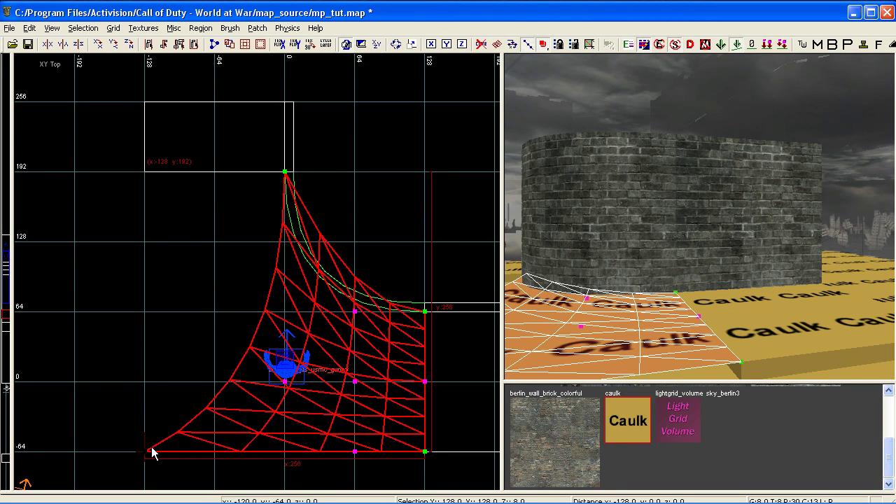
{"action": "left_click_drag", "start_coordinate": [286, 381], "coordinate": [224, 179]}
{"action": "left_click_drag", "start_coordinate": [150, 431], "coordinate": [157, 162]}
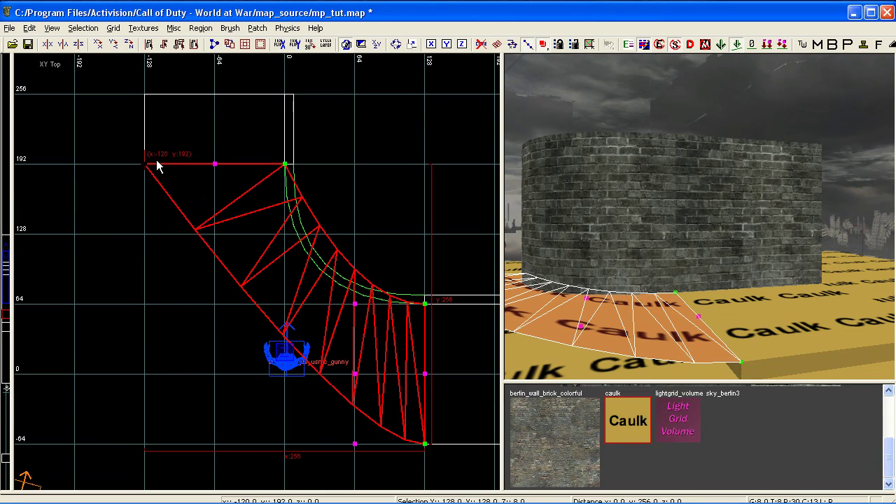
Move the patch's middle control points to (-128, -64), (-64, 0) and (0, 64) to curve both edges around the wall.
{"action": "left_click_drag", "start_coordinate": [355, 443], "coordinate": [149, 446]}
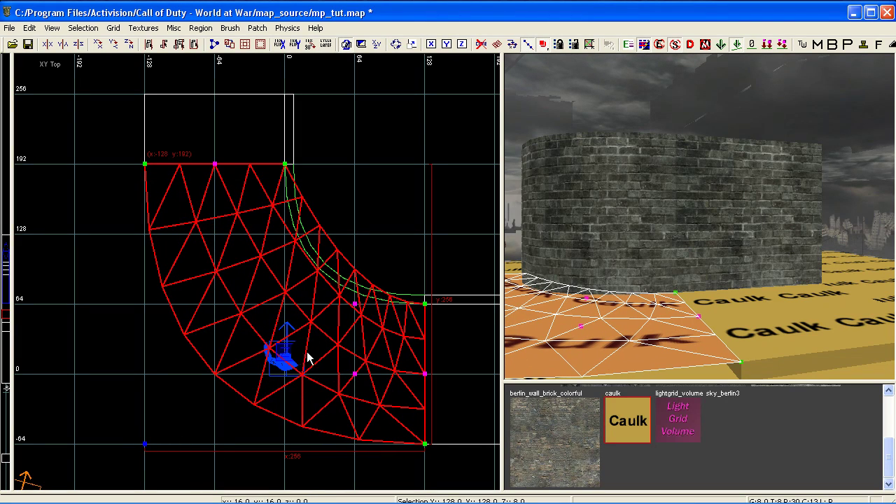
{"action": "left_click_drag", "start_coordinate": [361, 381], "coordinate": [226, 370]}
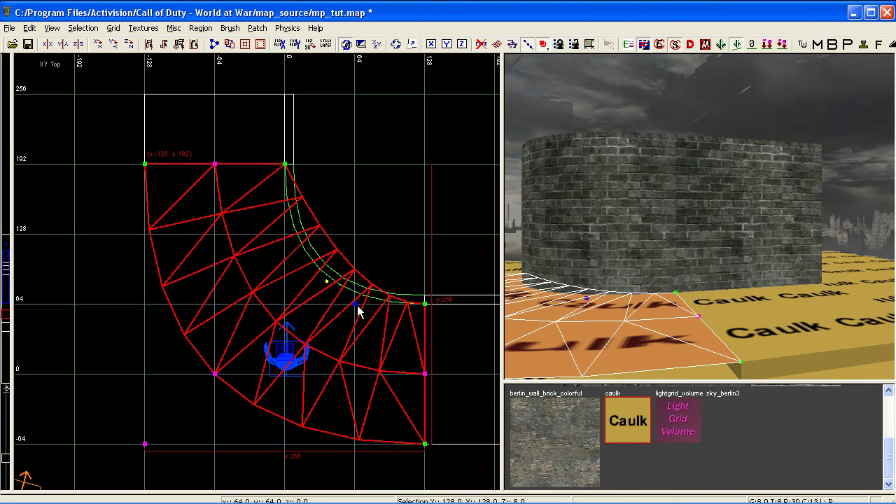
{"action": "left_click_drag", "start_coordinate": [357, 310], "coordinate": [290, 311]}
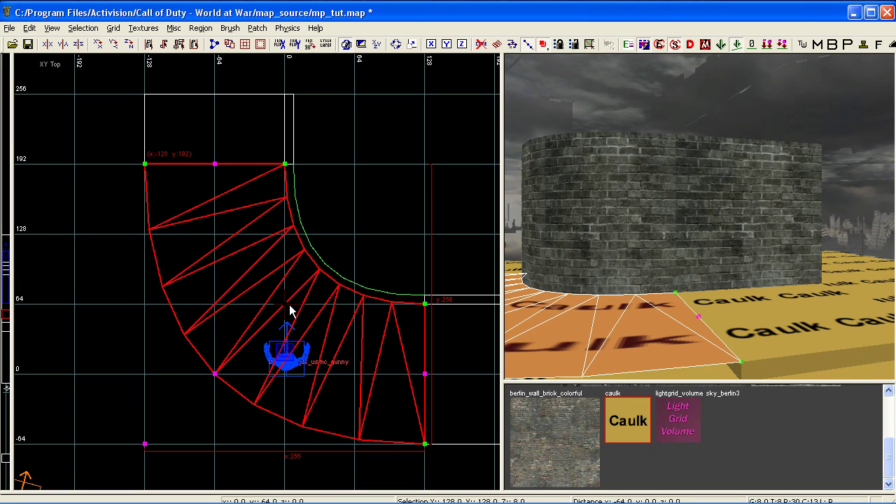
Examine how the curved floor patch meets the base of the rounded wall.
{"action": "left_click", "coordinate": [664, 323], "text": "shift"}
{"action": "right_click_drag", "start_coordinate": [664, 323], "coordinate": [713, 361]}
{"action": "left_click", "coordinate": [676, 333], "text": "shift"}
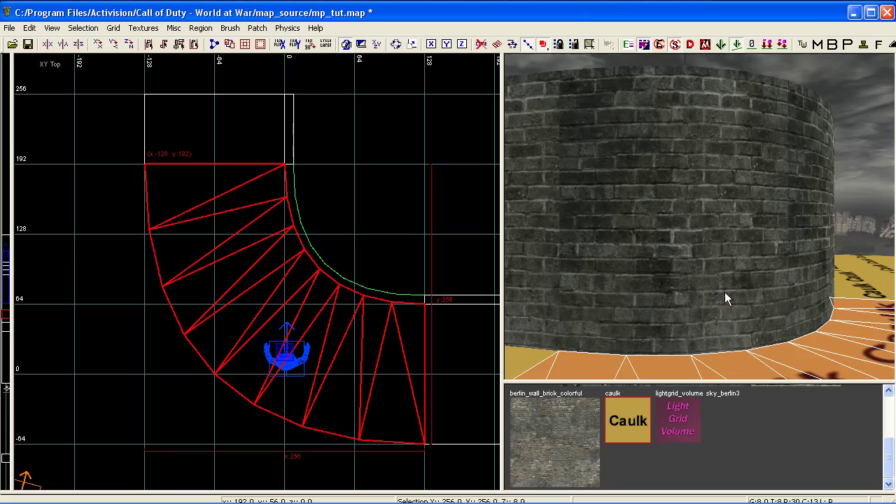
{"action": "left_click", "coordinate": [724, 291], "text": "shift"}
{"action": "scroll", "coordinate": [336, 299], "scroll_direction": "up", "scroll_amount": 2}
{"action": "right_click_drag", "start_coordinate": [616, 312], "coordinate": [658, 298]}
{"action": "key", "text": "Escape"}
{"action": "mouse_move", "coordinate": [680, 341]}
{"action": "right_mouse_down"}
{"action": "mouse_move", "coordinate": [689, 338]}
{"action": "mouse_move", "coordinate": [658, 333]}
{"action": "mouse_move", "coordinate": [694, 344]}
{"action": "right_mouse_up"}
Select the curved floor patch and filter the texture list to the asphalt surface type.
{"action": "left_click", "coordinate": [671, 326], "text": "shift"}
{"action": "right_click_drag", "start_coordinate": [774, 359], "coordinate": [744, 359]}
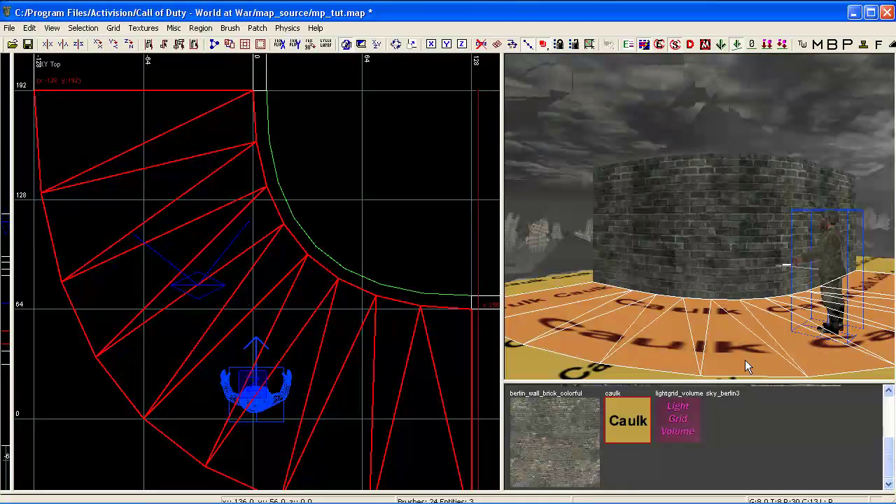
{"action": "left_click", "coordinate": [148, 33]}
{"action": "left_click", "coordinate": [220, 220]}
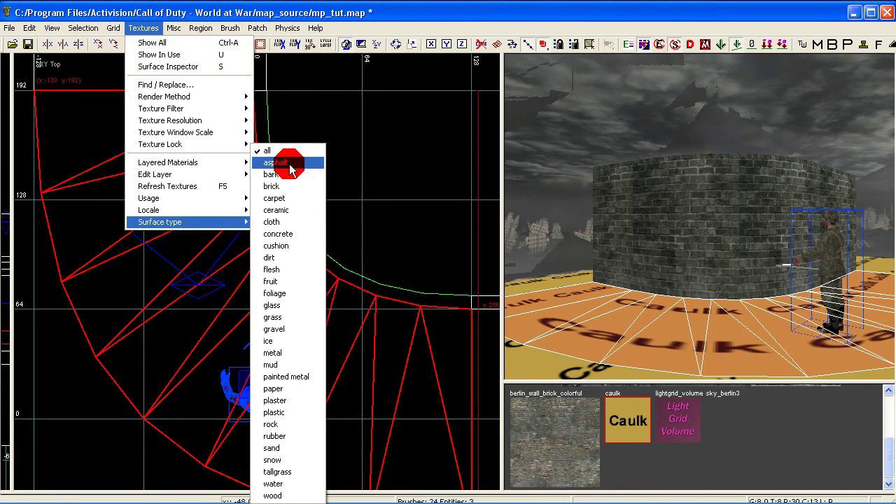
{"action": "left_click", "coordinate": [289, 164]}
Apply the peleliu asphalt runway base blend texture to the floor patch with Natural patch texturing and inspect it.
{"action": "right_click_drag", "start_coordinate": [662, 455], "coordinate": [712, 455]}
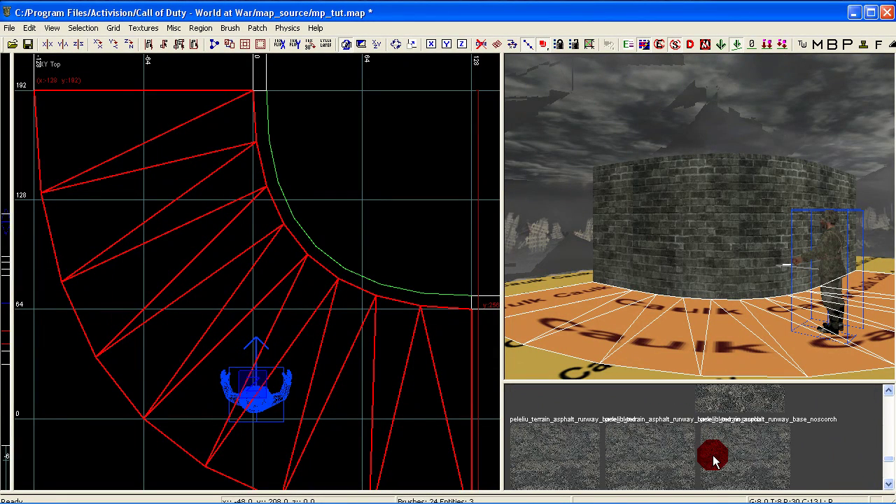
{"action": "left_click", "coordinate": [566, 444]}
{"action": "key", "text": "s"}
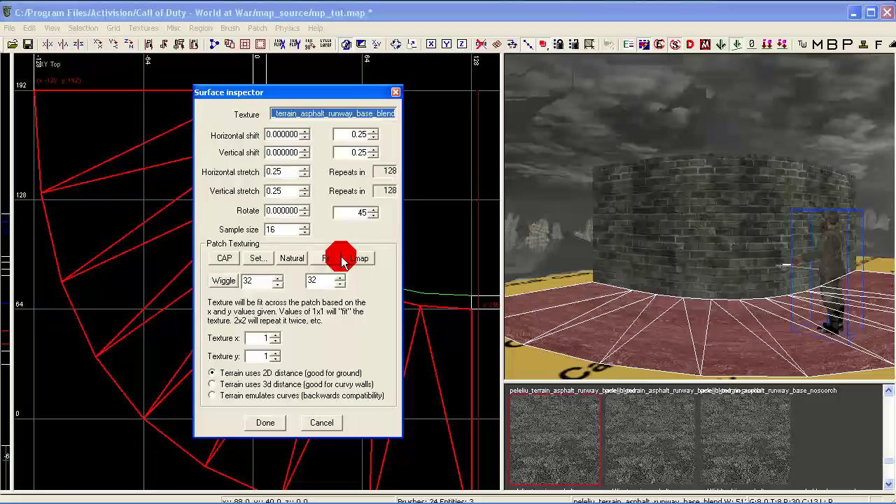
{"action": "left_click", "coordinate": [287, 258]}
{"action": "left_click", "coordinate": [270, 423]}
{"action": "key", "text": "Escape"}
{"action": "right_click_drag", "start_coordinate": [656, 367], "coordinate": [659, 368]}
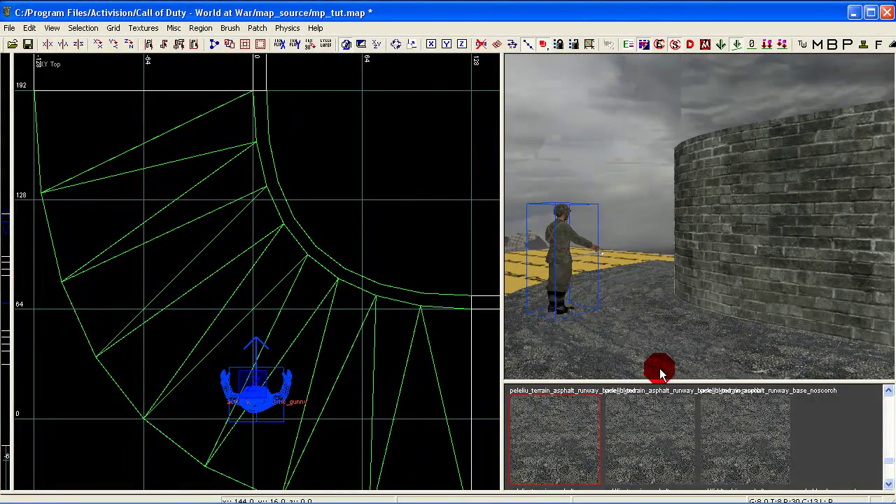
Retexture the curved floor patch with berlin_terrain_asphalt_old, using Fit patch texturing.
{"action": "left_click", "coordinate": [628, 315], "text": "shift"}
{"action": "right_click_drag", "start_coordinate": [732, 357], "coordinate": [730, 359]}
{"action": "left_click", "coordinate": [726, 339], "text": "shift"}
{"action": "right_click_drag", "start_coordinate": [640, 439], "coordinate": [641, 440]}
{"action": "left_click", "coordinate": [584, 434]}
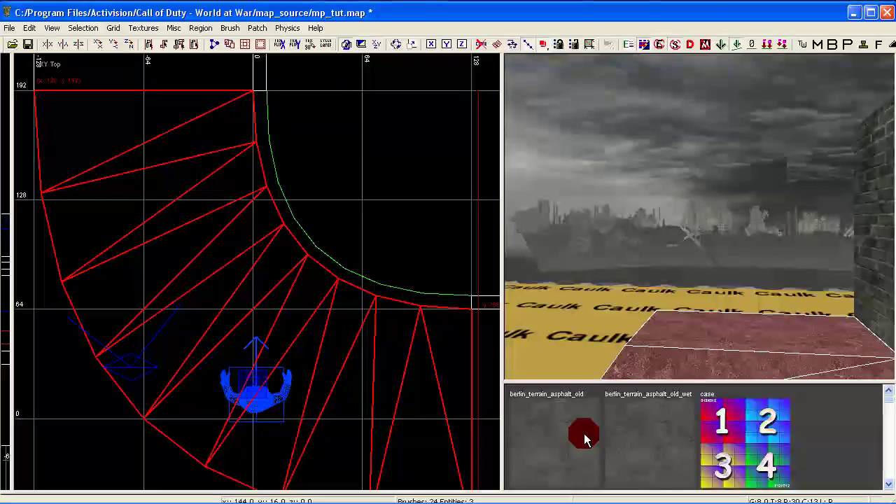
{"action": "right_click_drag", "start_coordinate": [651, 362], "coordinate": [631, 346]}
{"action": "key", "text": "s"}
{"action": "left_click", "coordinate": [325, 258]}
{"action": "left_click", "coordinate": [326, 261]}
{"action": "left_click", "coordinate": [276, 423]}
{"action": "key", "text": "Escape"}
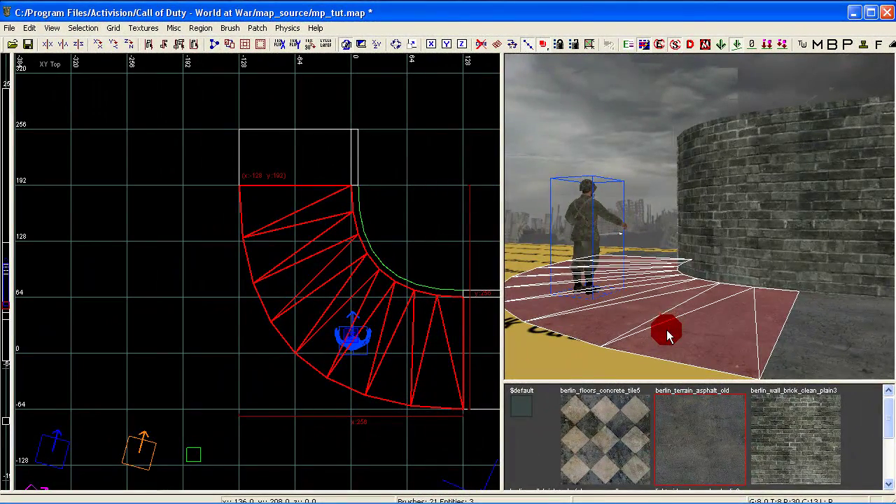
Thicken the curved floor patch with seams to match the adjoining floor blocks.
{"action": "right_click_drag", "start_coordinate": [667, 331], "coordinate": [667, 330]}
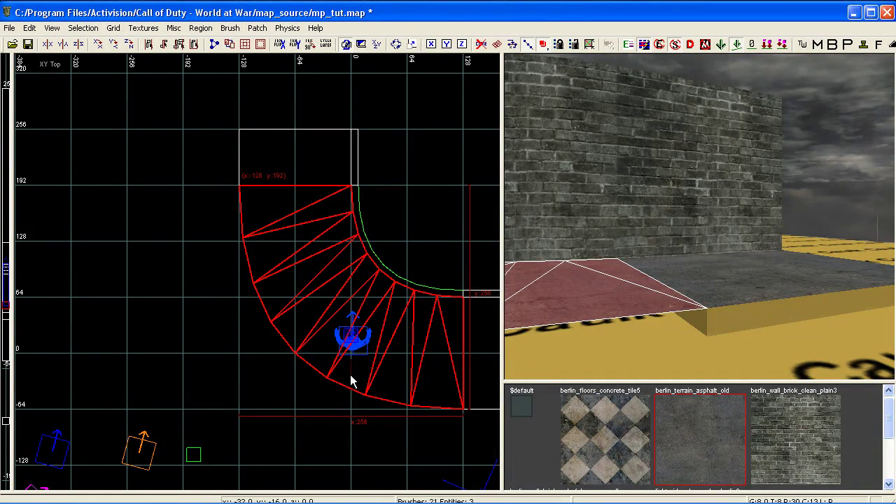
{"action": "right_click_drag", "start_coordinate": [677, 303], "coordinate": [678, 304]}
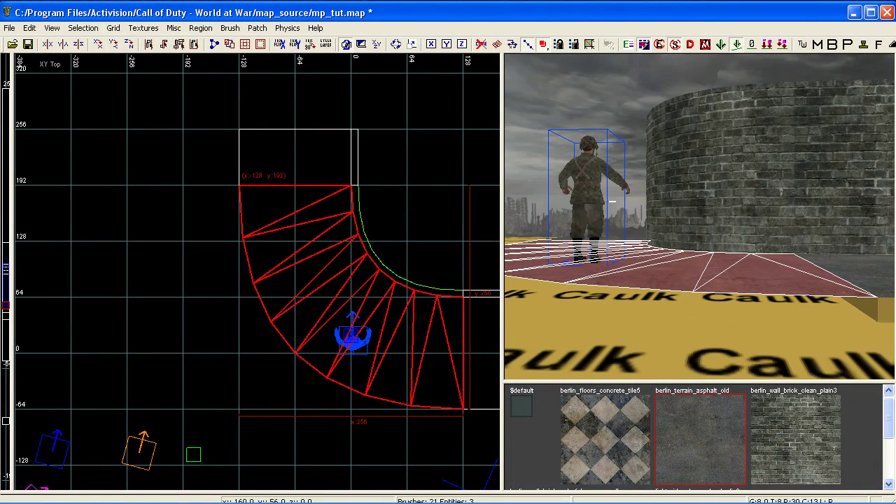
{"action": "key", "text": "ctrl+t"}
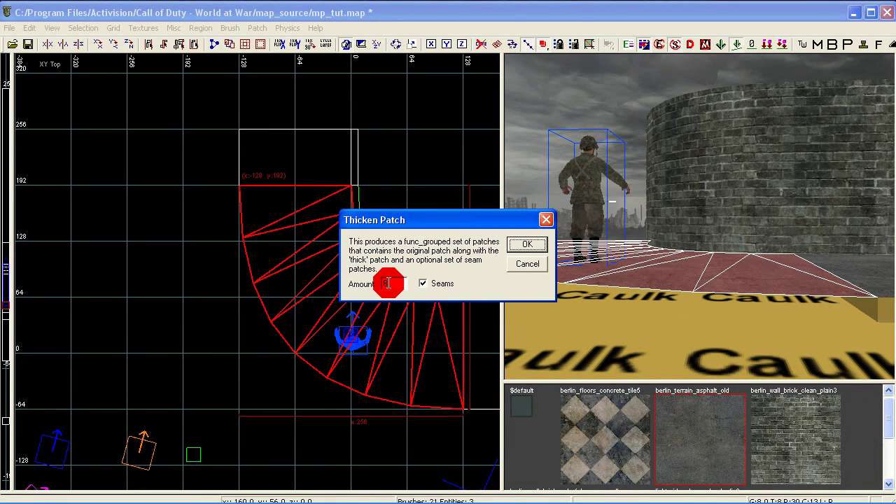
{"action": "left_click", "coordinate": [530, 244]}
{"action": "right_click_drag", "start_coordinate": [532, 245], "coordinate": [532, 245]}
{"action": "right_click_drag", "start_coordinate": [669, 315], "coordinate": [658, 310]}
{"action": "key", "text": "Escape"}
Delete the surplus patches that thickening added to the curved floor, keeping its top and outer edge.
{"action": "left_click", "coordinate": [666, 256], "text": "shift"}
{"action": "right_click_drag", "start_coordinate": [666, 256], "coordinate": [664, 261]}
{"action": "key", "text": "Escape"}
{"action": "left_click", "coordinate": [664, 264], "text": "shift"}
{"action": "key", "text": "BackSpace"}
{"action": "right_click", "coordinate": [664, 264]}
{"action": "left_click", "coordinate": [705, 284]}
{"action": "left_click", "coordinate": [706, 284]}
{"action": "key", "text": "Escape"}
{"action": "mouse_move", "coordinate": [697, 289]}
{"action": "right_mouse_down"}
{"action": "mouse_move", "coordinate": [686, 258]}
{"action": "mouse_move", "coordinate": [707, 277]}
{"action": "right_mouse_up"}
{"action": "left_click", "coordinate": [687, 260], "text": "shift"}
{"action": "key", "text": "BackSpace"}
Delete the small seam patch at the far end of the thickened curved floor.
{"action": "left_click", "coordinate": [564, 301], "text": "shift"}
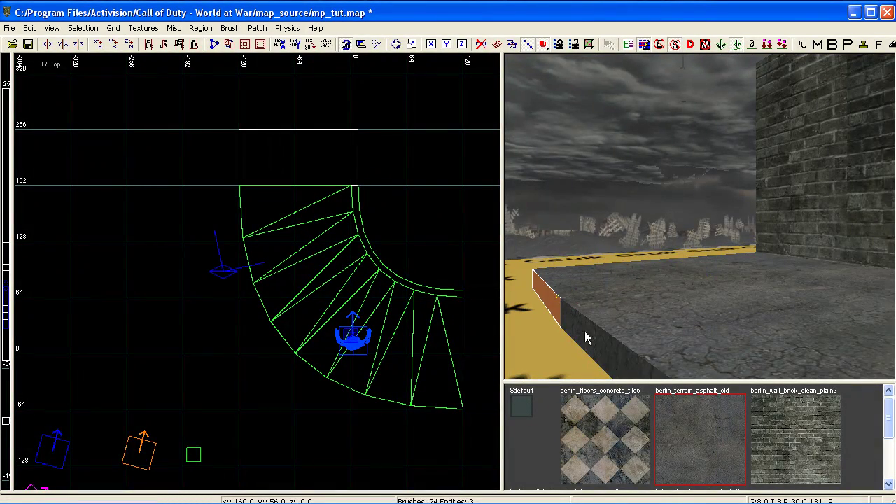
{"action": "key", "text": "BackSpace"}
Adjust the surface texturing of the curved floor's remaining outer edge patch.
{"action": "right_click_drag", "start_coordinate": [686, 337], "coordinate": [686, 337]}
{"action": "right_click_drag", "start_coordinate": [675, 422], "coordinate": [755, 309]}
{"action": "left_click", "coordinate": [753, 293], "text": "shift"}
{"action": "key", "text": "s"}
{"action": "left_click", "coordinate": [357, 262]}
{"action": "left_click", "coordinate": [277, 256]}
{"action": "left_click", "coordinate": [264, 421]}
{"action": "key", "text": "Escape"}
Draw a caulk brush 128 units long and 16 deep along the outer edge of the straight floor block east of the curve.
{"action": "right_click_drag", "start_coordinate": [686, 337], "coordinate": [686, 338]}
{"action": "right_click_drag", "start_coordinate": [628, 331], "coordinate": [628, 332]}
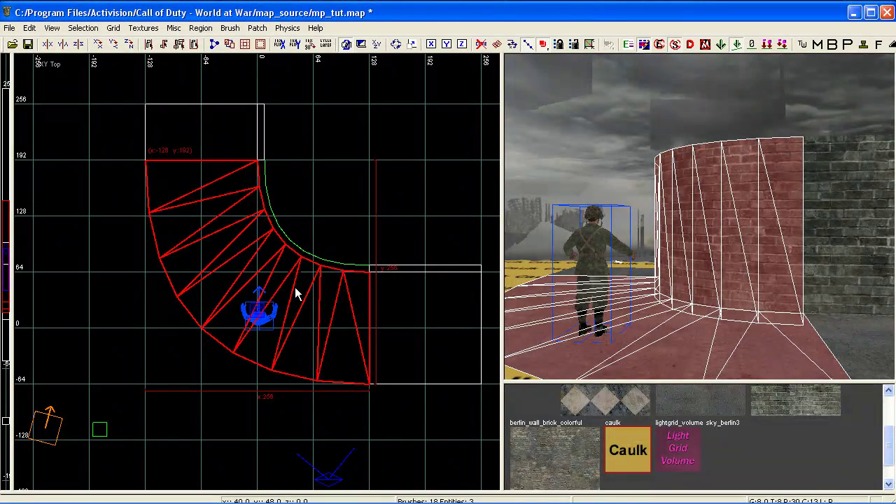
{"action": "right_click_drag", "start_coordinate": [658, 320], "coordinate": [648, 310]}
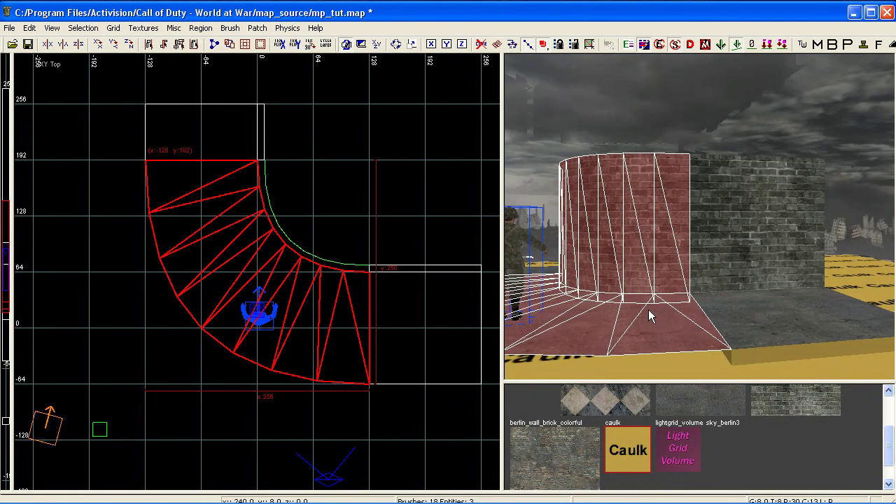
{"action": "key", "text": "Escape"}
{"action": "left_click", "coordinate": [625, 453]}
{"action": "right_click_drag", "start_coordinate": [317, 344], "coordinate": [243, 283]}
{"action": "mouse_move", "coordinate": [295, 324]}
{"action": "left_mouse_down"}
{"action": "mouse_move", "coordinate": [319, 334]}
{"action": "mouse_move", "coordinate": [372, 329]}
{"action": "left_mouse_up"}
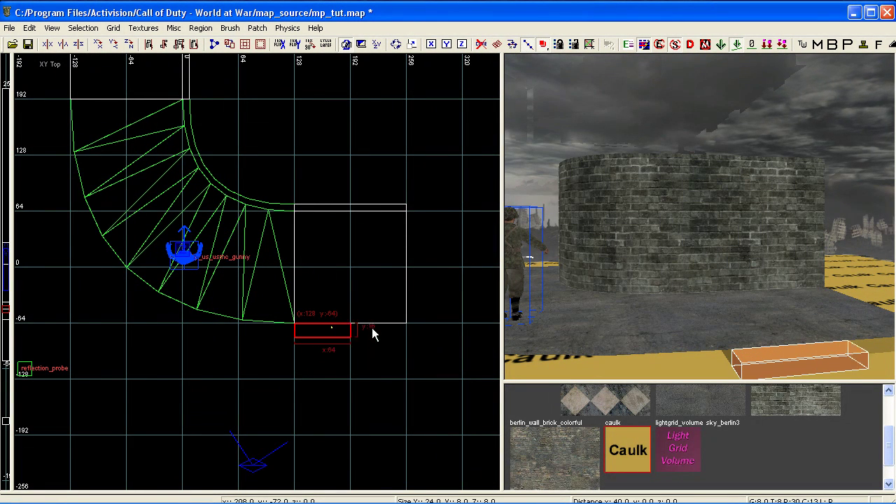
Raise the new caulk brush to a height of 48 units in the front view and check it from the side.
{"action": "key", "text": "ctrl+Tab"}
{"action": "right_click_drag", "start_coordinate": [276, 277], "coordinate": [287, 304]}
{"action": "mouse_move", "coordinate": [266, 256]}
{"action": "left_mouse_down"}
{"action": "mouse_move", "coordinate": [267, 209]}
{"action": "mouse_move", "coordinate": [267, 218]}
{"action": "left_mouse_up"}
{"action": "right_click_drag", "start_coordinate": [658, 329], "coordinate": [656, 325]}
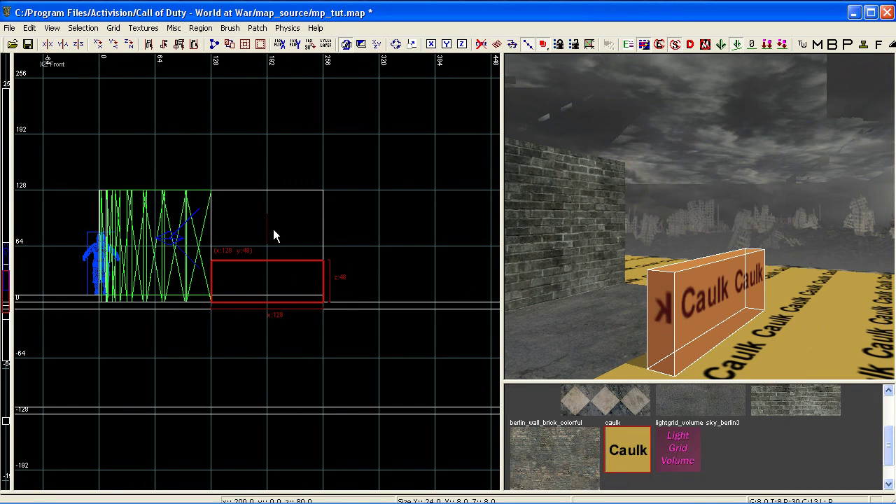
{"action": "left_click", "coordinate": [622, 318]}
{"action": "key", "text": "ctrl+Tab"}
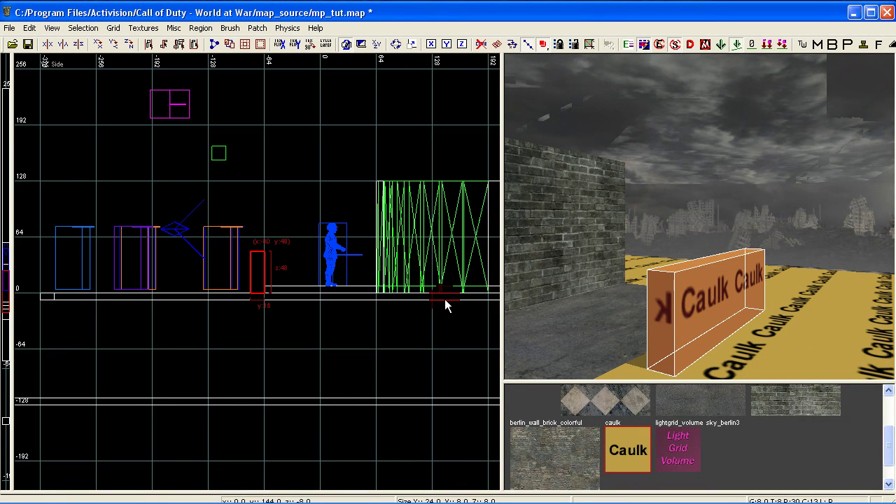
{"action": "key", "text": "ctrl+Tab"}
{"action": "left_click_drag", "start_coordinate": [277, 307], "coordinate": [277, 308]}
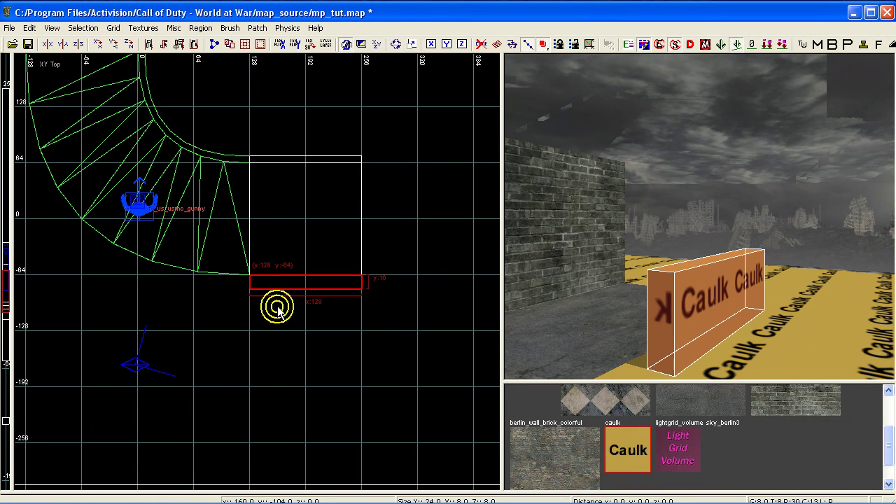
Draw a second caulk brush, 16 by 64 units, along the outer edge of the straight floor block north of the curve.
{"action": "mouse_move", "coordinate": [350, 296]}
{"action": "right_mouse_down"}
{"action": "mouse_move", "coordinate": [472, 368]}
{"action": "mouse_move", "coordinate": [572, 474]}
{"action": "right_mouse_up"}
{"action": "key", "text": "Escape"}
{"action": "mouse_move", "coordinate": [233, 171]}
{"action": "left_mouse_down"}
{"action": "mouse_move", "coordinate": [252, 226]}
{"action": "mouse_move", "coordinate": [244, 234]}
{"action": "left_mouse_up"}
{"action": "right_click_drag", "start_coordinate": [525, 291], "coordinate": [640, 299]}
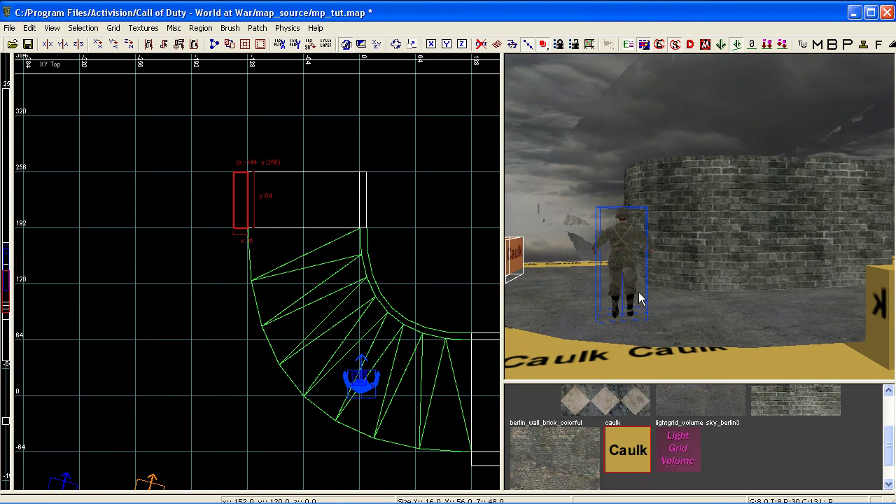
{"action": "right_click_drag", "start_coordinate": [373, 290], "coordinate": [396, 366]}
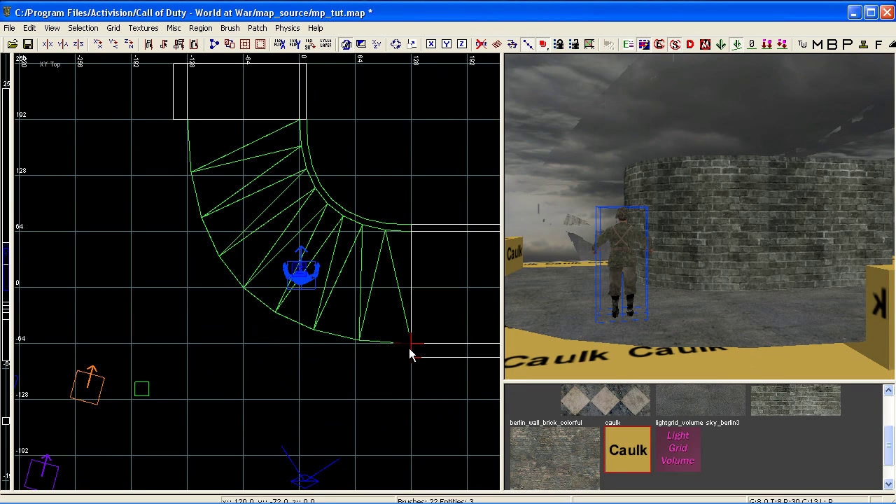